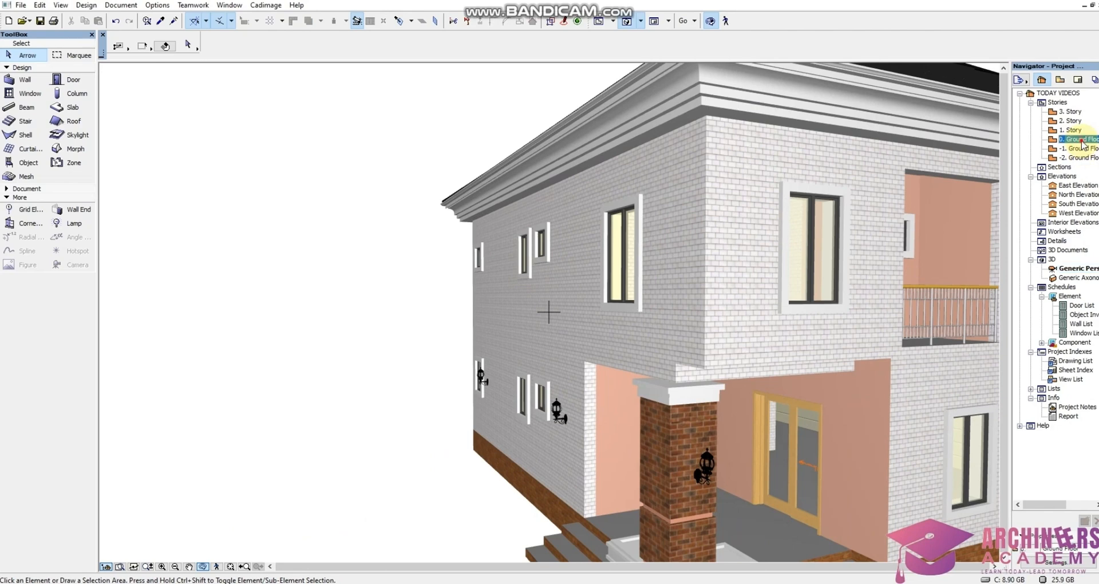
Open the 1. Story plan and inspect the whole building in 3D
scroll(466, 350, "down", 2)
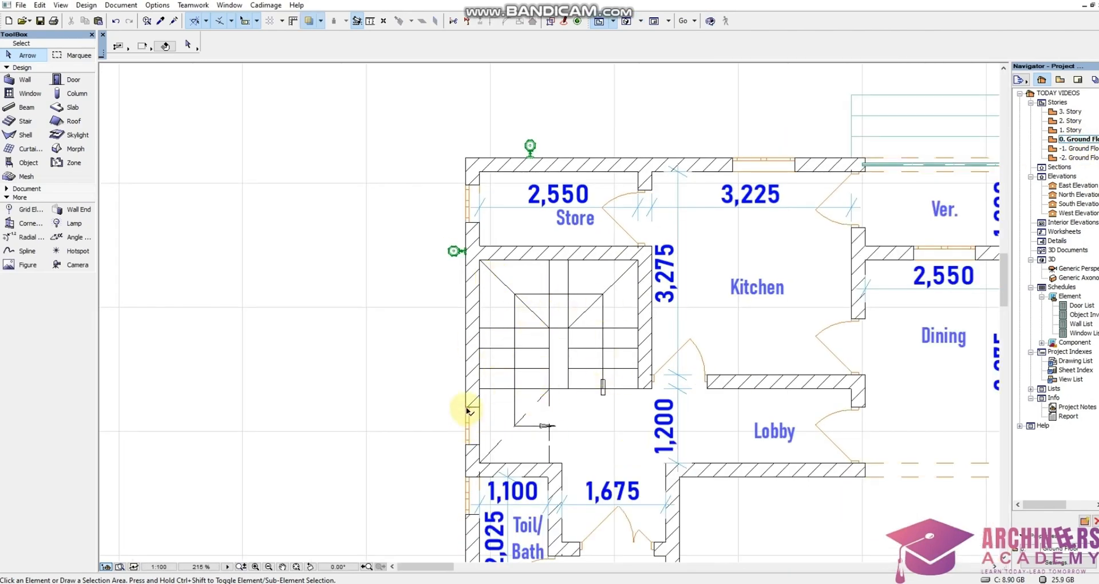
left_click(1066, 130)
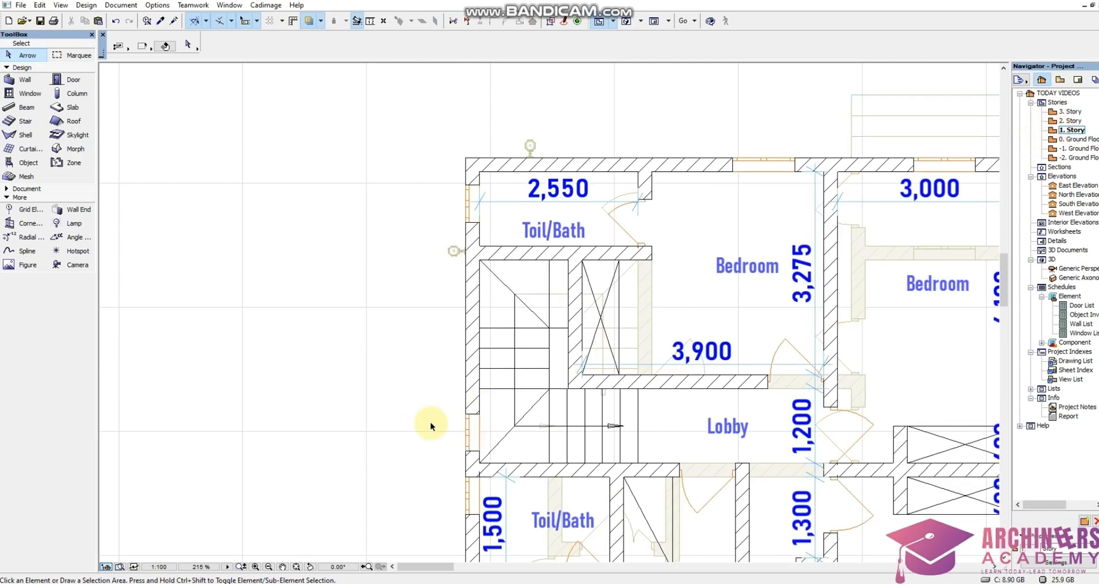
right_click(359, 418)
left_click(399, 378)
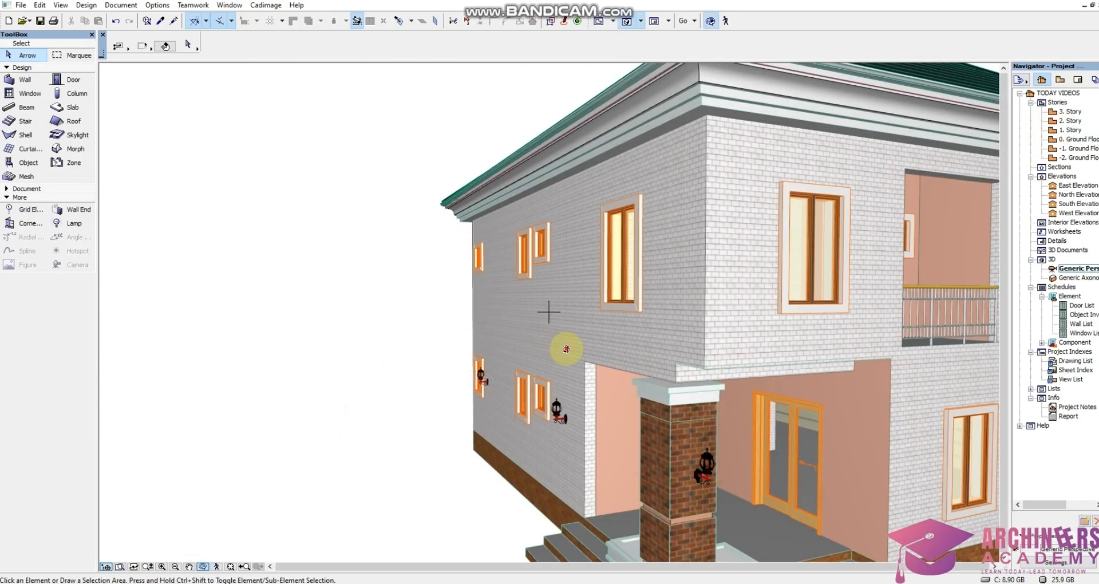
middle_click_drag(633, 343, 584, 338, "shift")
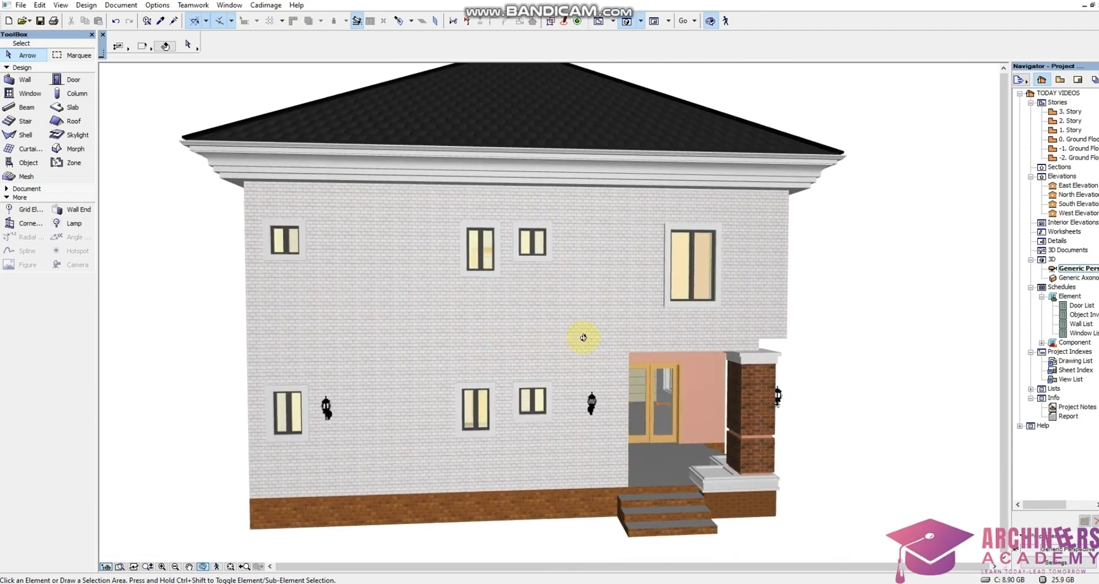
left_click_drag(460, 330, 459, 331)
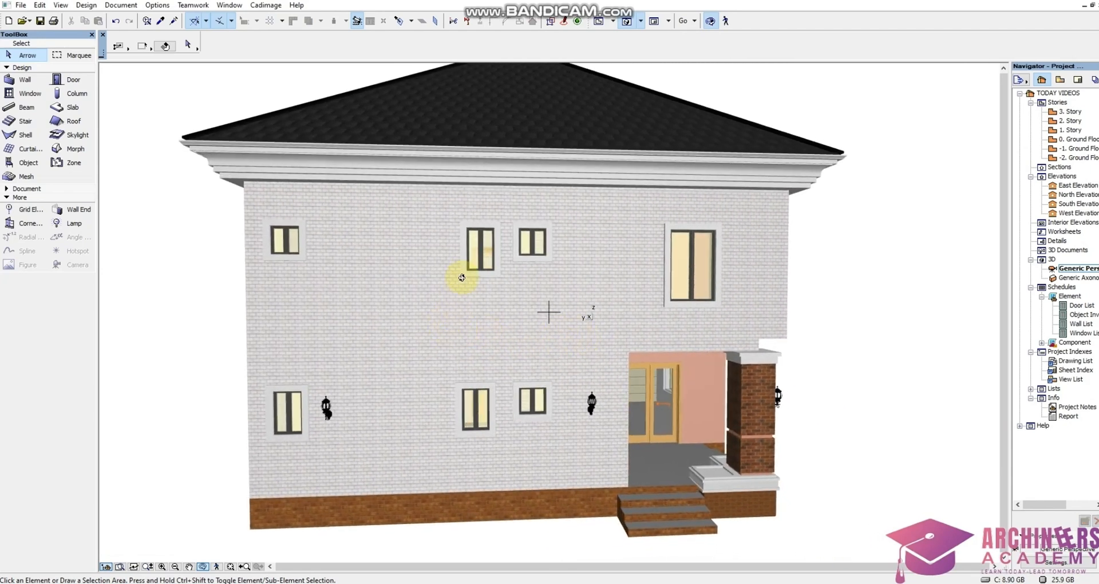
Delete the double window in the Ground Floor's exterior wall beside the staircase
double_click(1076, 139)
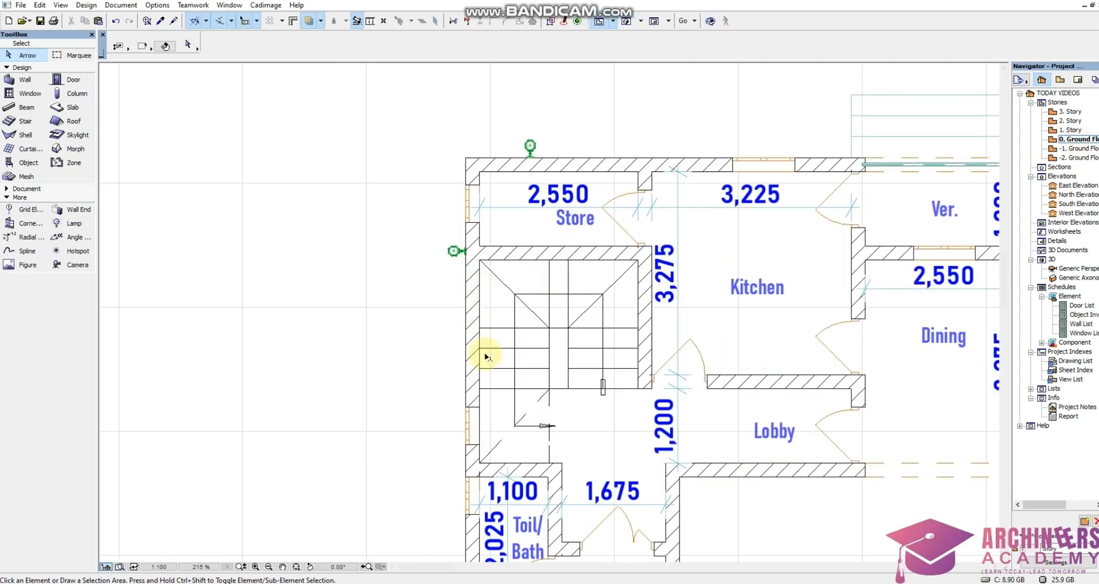
left_click(482, 445)
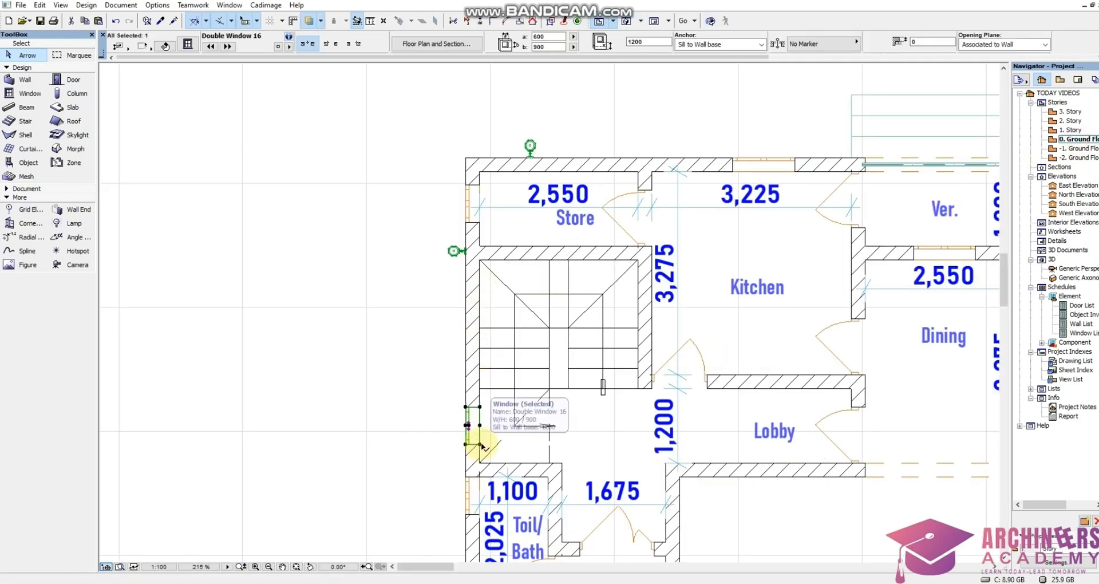
key("Delete")
Delete the matching double window in the 1. Story exterior wall beside the staircase
double_click(1069, 131)
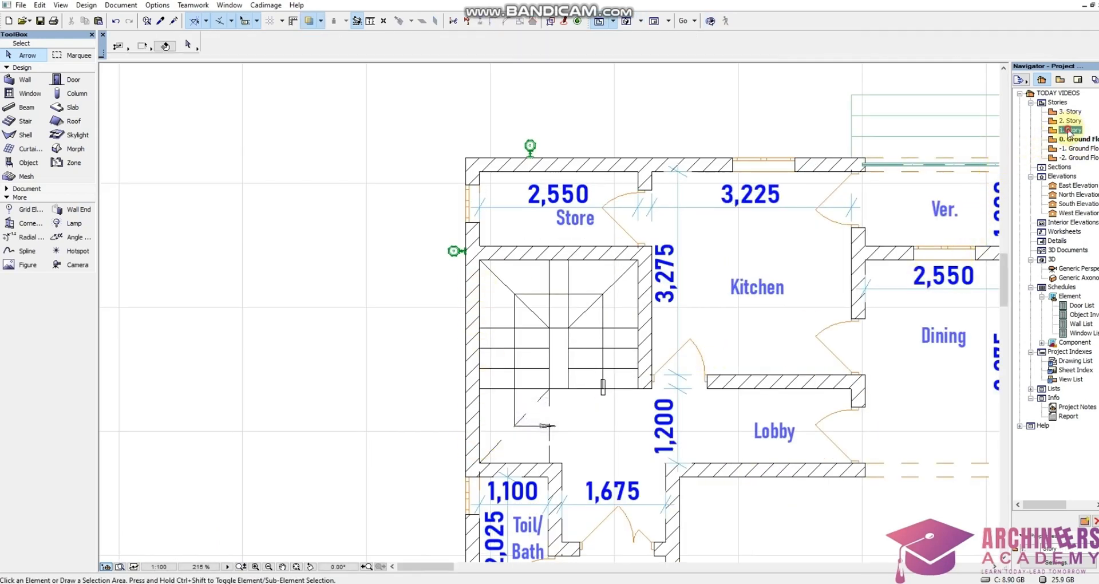
left_click(480, 451)
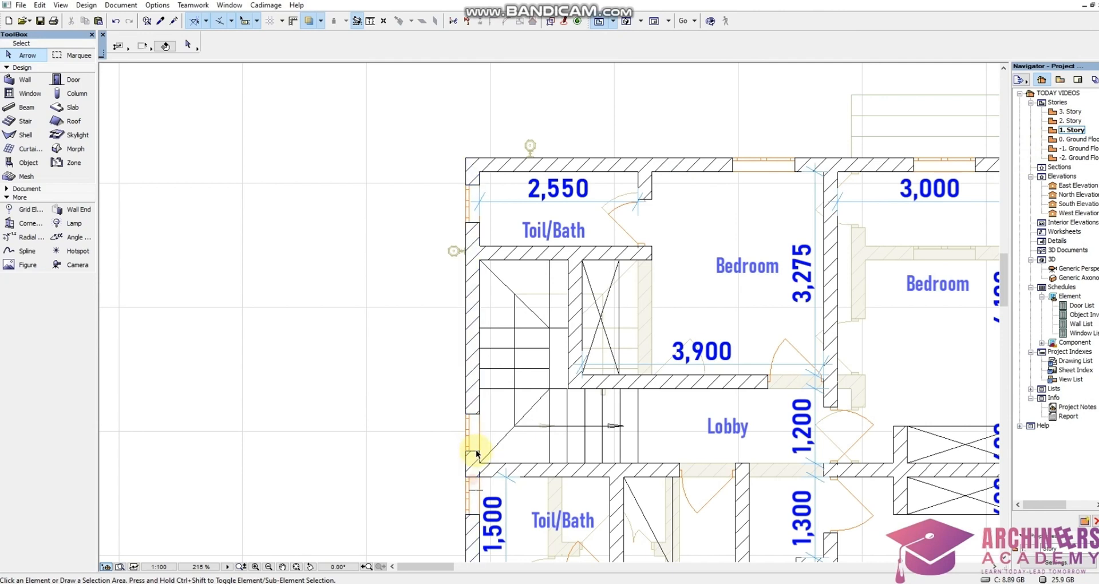
left_click(478, 452)
left_click(480, 453)
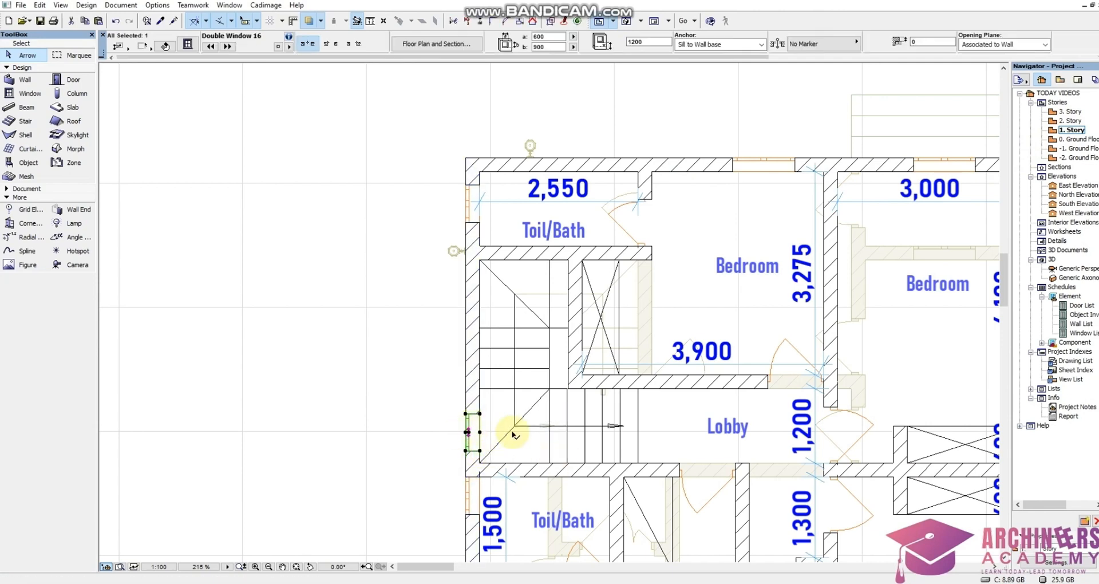
Show the building in 3D and orbit around the side wall to check the windows
right_click(381, 435)
left_click(424, 396)
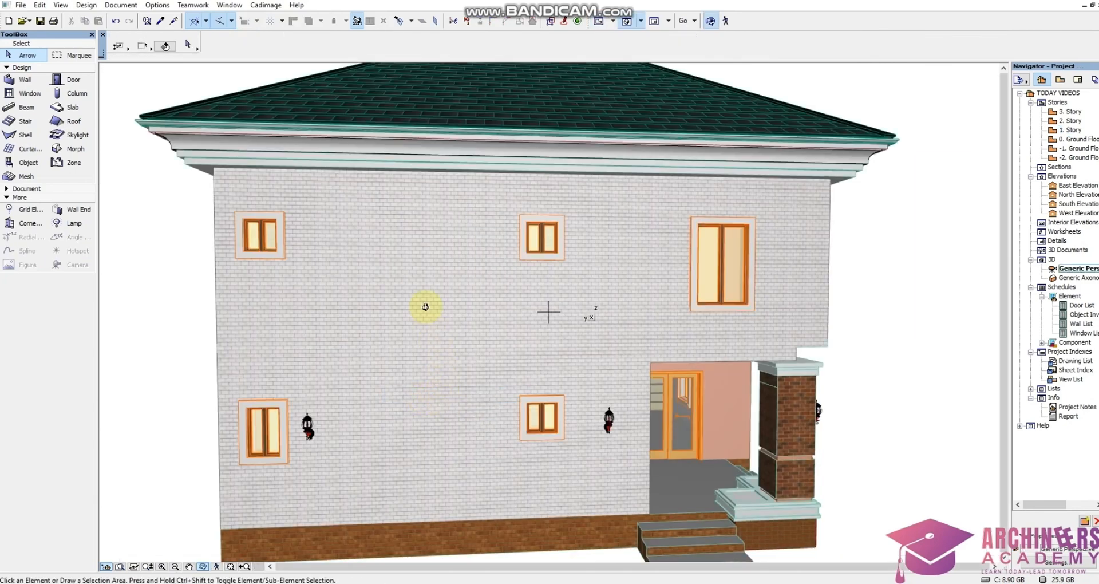
left_click_drag(493, 402, 477, 395)
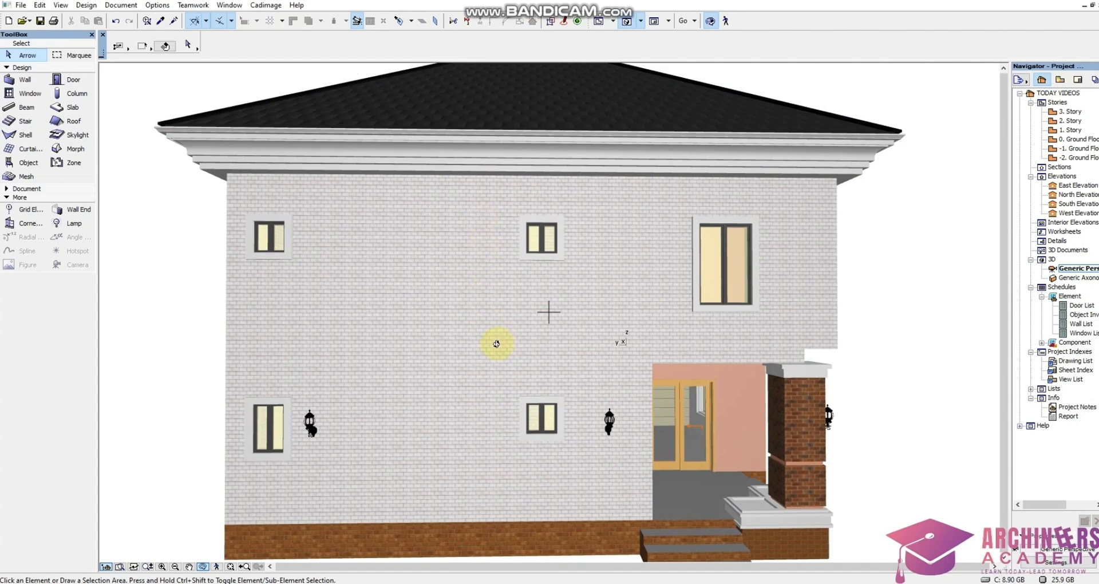
left_click_drag(495, 323, 423, 307)
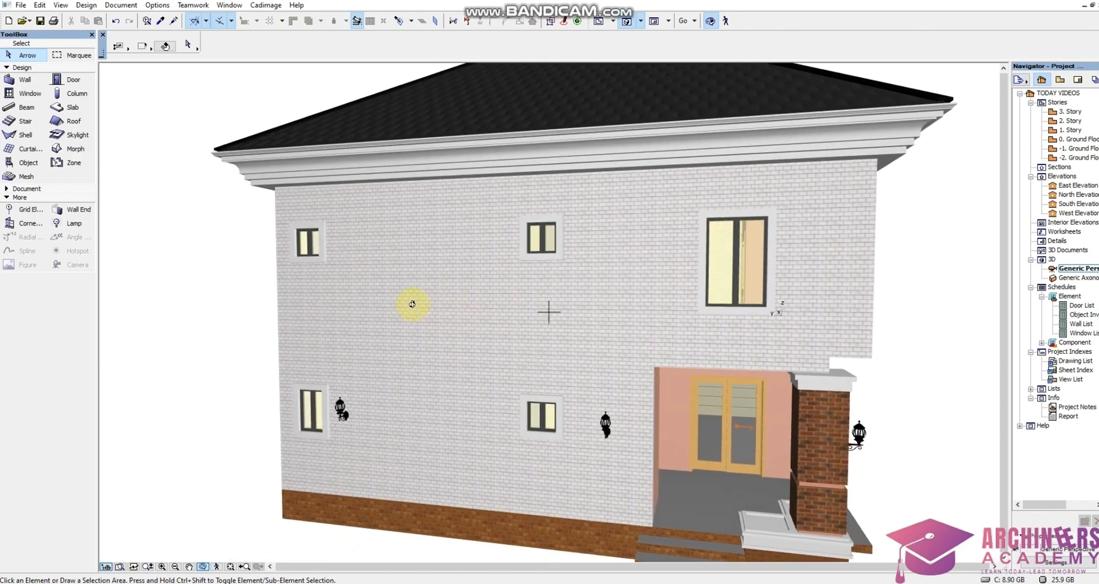
left_click_drag(413, 304, 401, 305)
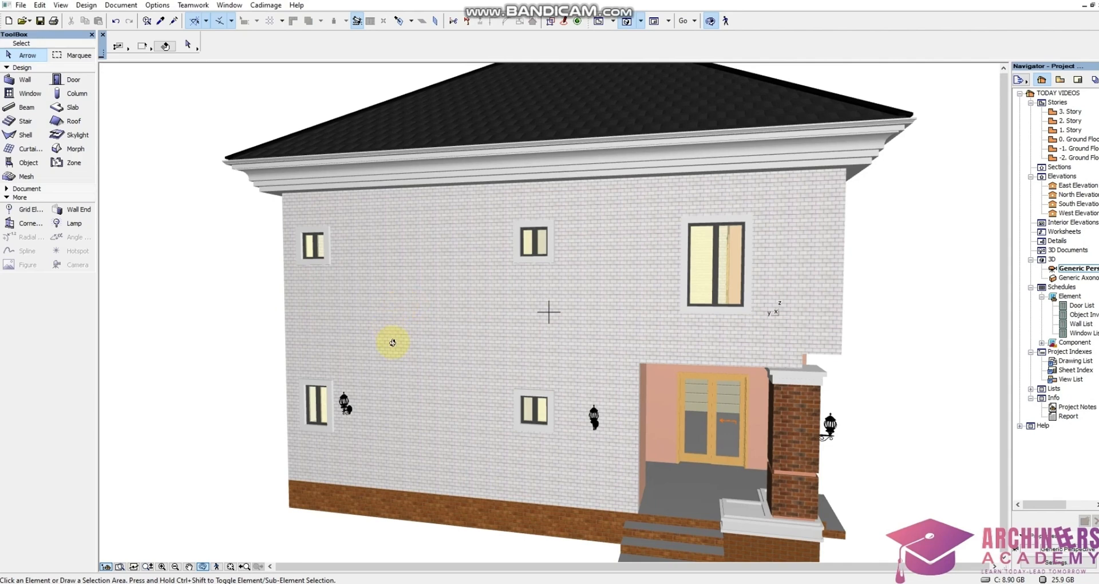
left_click_drag(410, 349, 481, 350)
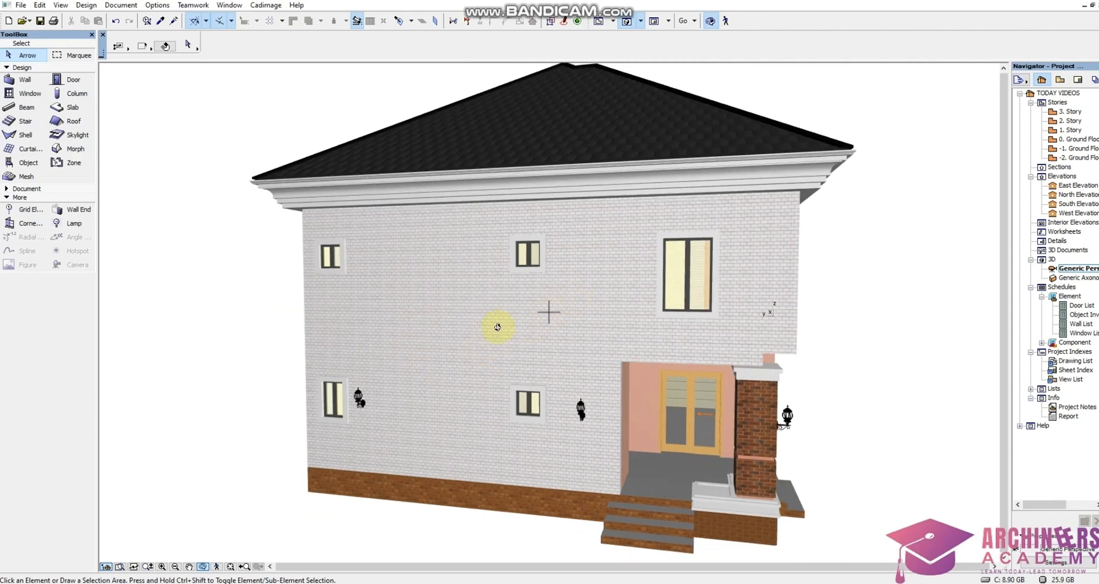
scroll(498, 327, "up", 2)
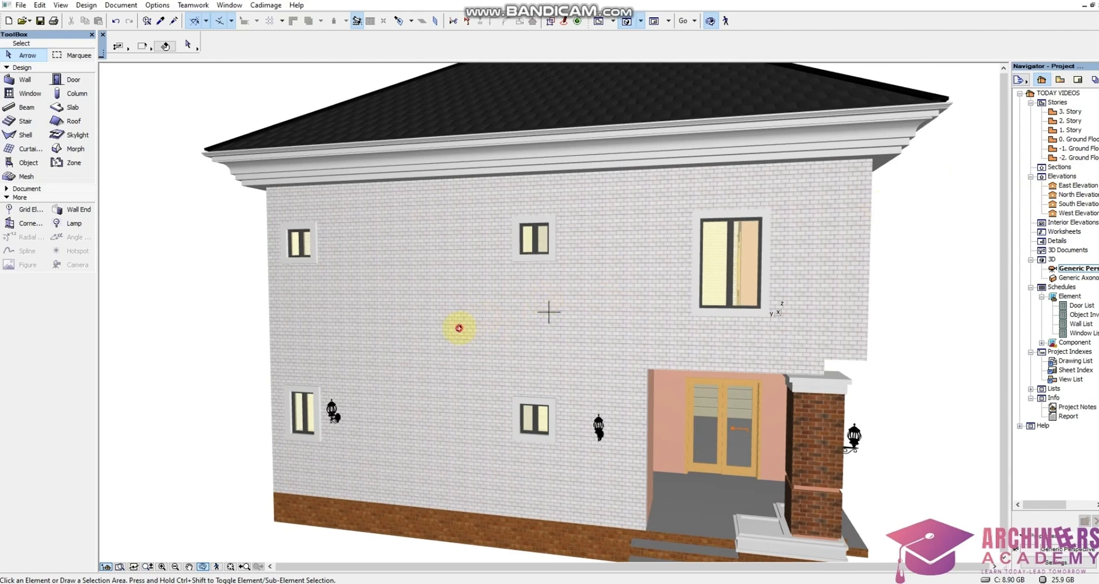
left_click_drag(459, 328, 498, 320)
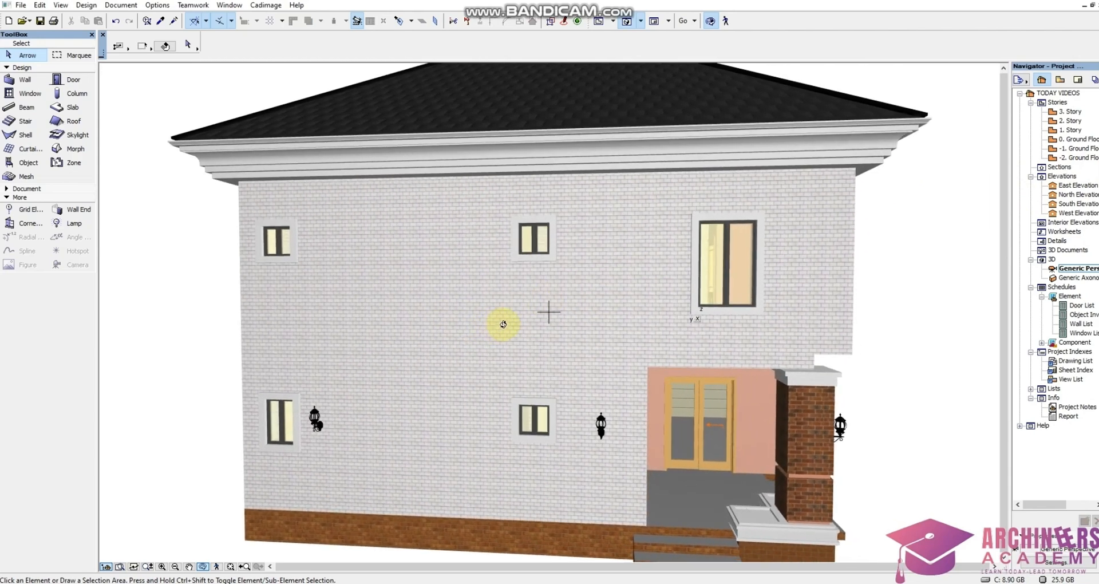
Locate the exterior staircase wall on the Ground Floor and 1. Story plans and show it in 3D
double_click(1072, 140)
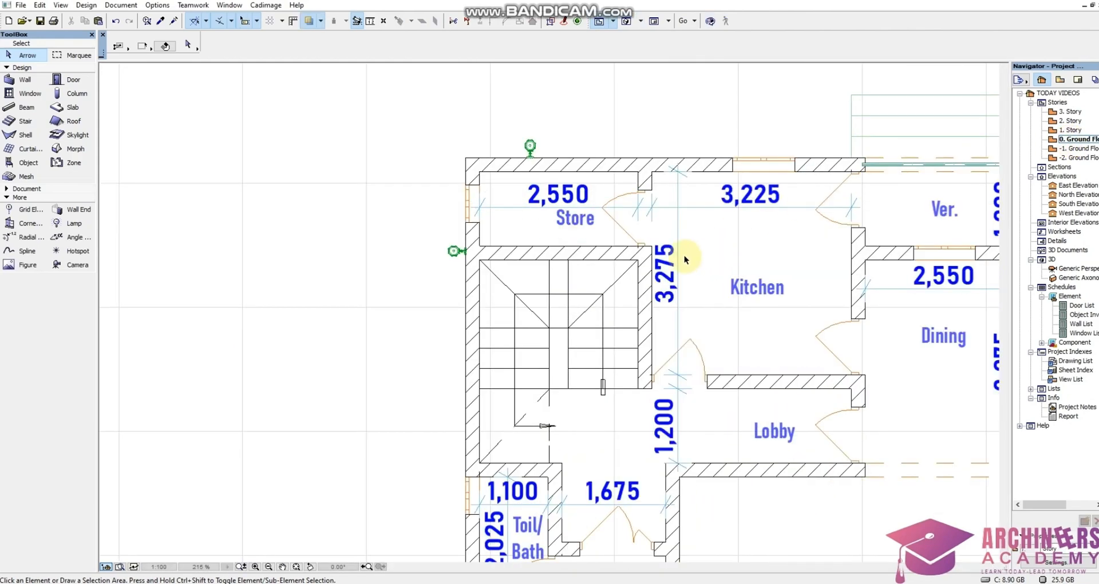
scroll(463, 234, "down", 2)
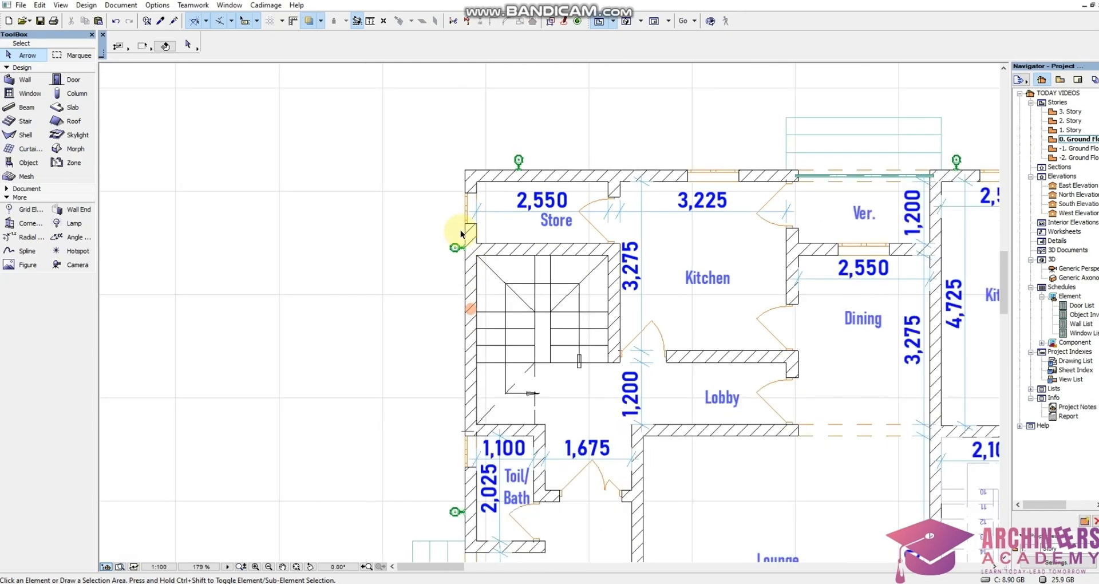
scroll(461, 234, "down", 2)
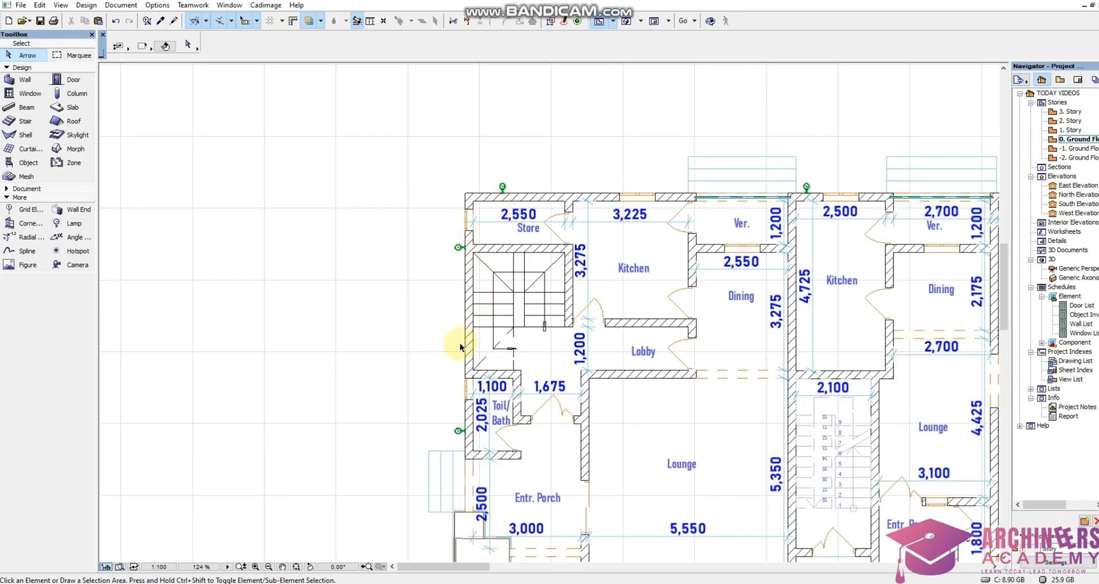
scroll(460, 347, "up", 2)
left_click(475, 343)
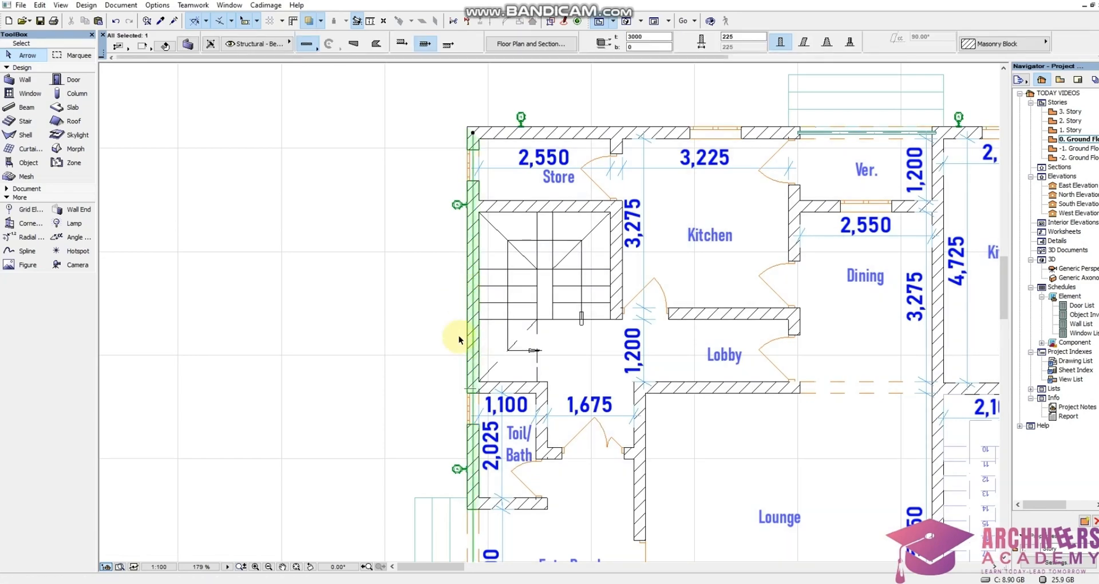
double_click(1068, 130)
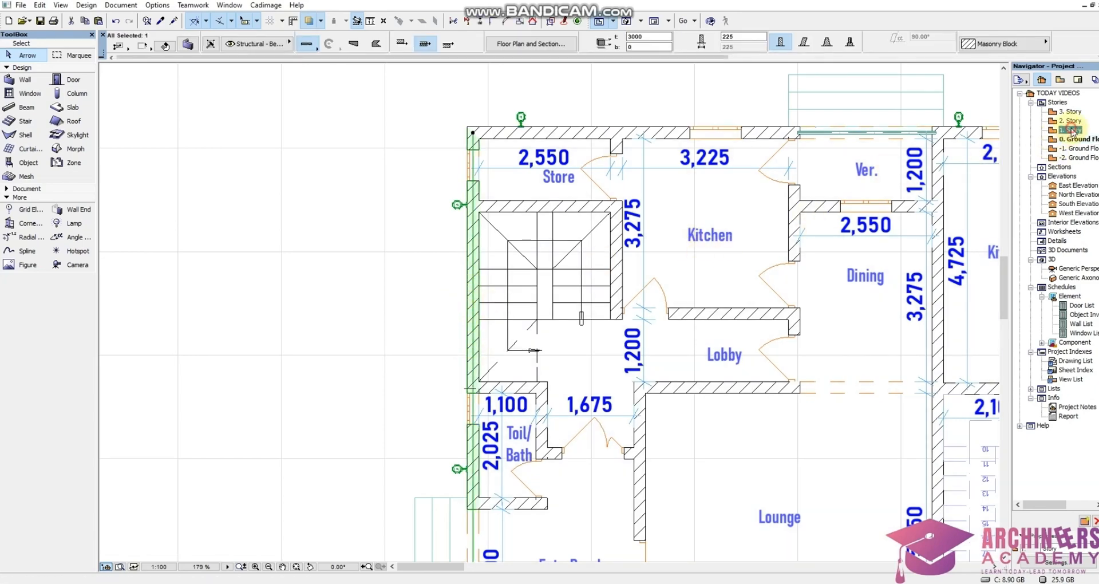
left_click(475, 361)
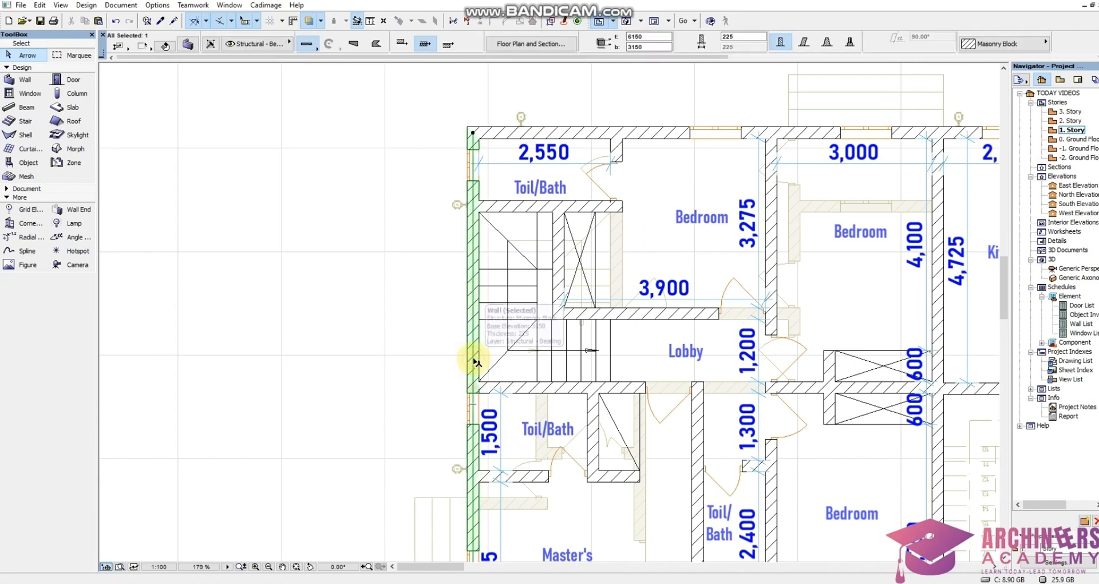
right_click(380, 364)
left_click(427, 305)
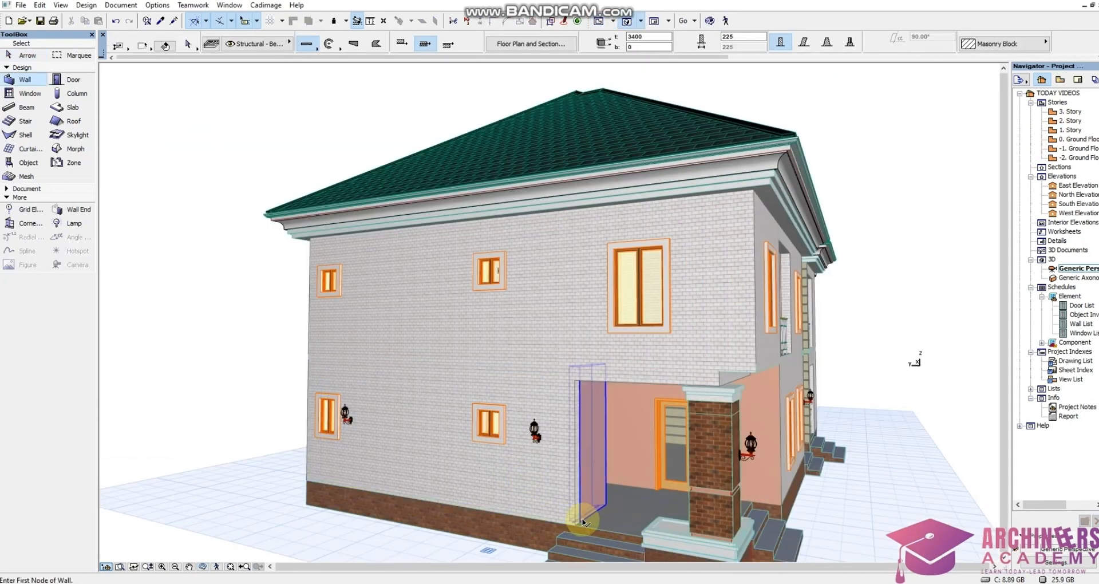
Select the lower and upper staircase walls in 3D and compare them with the Ground Floor plan
left_click(607, 522)
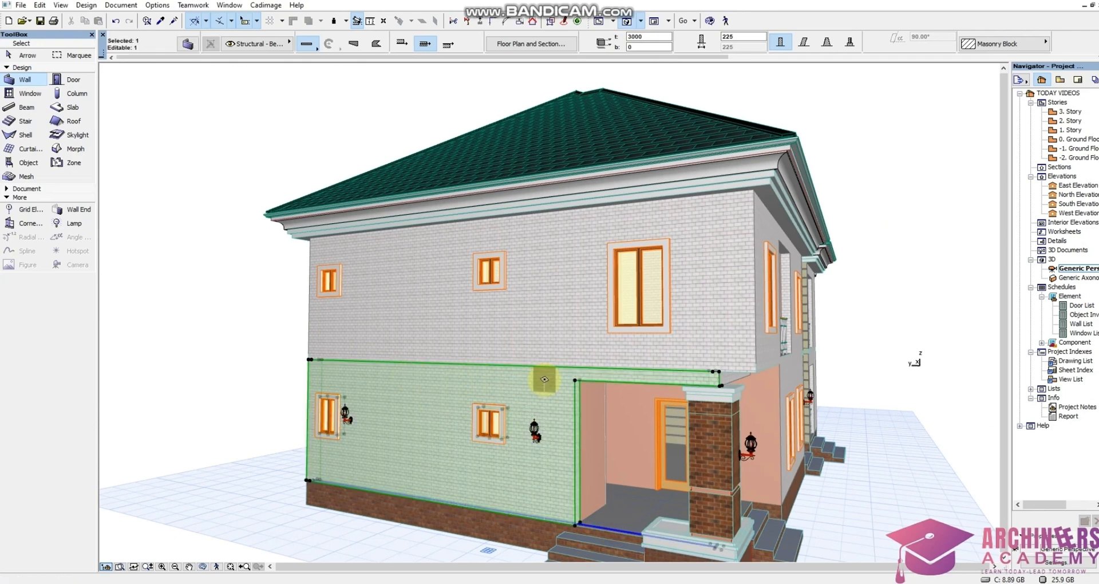
left_click(754, 367, "shift")
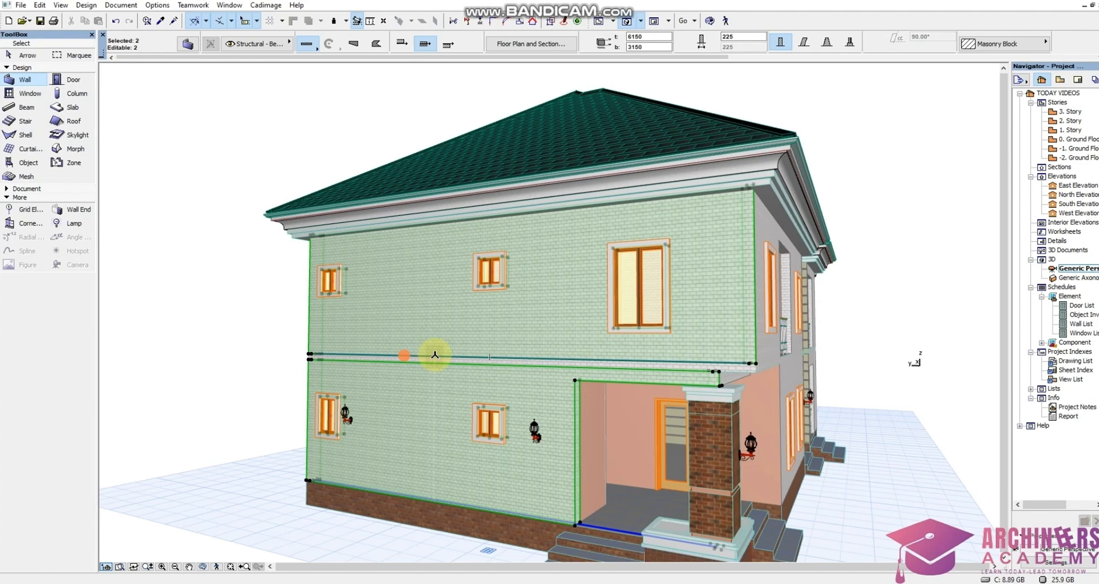
double_click(1075, 139)
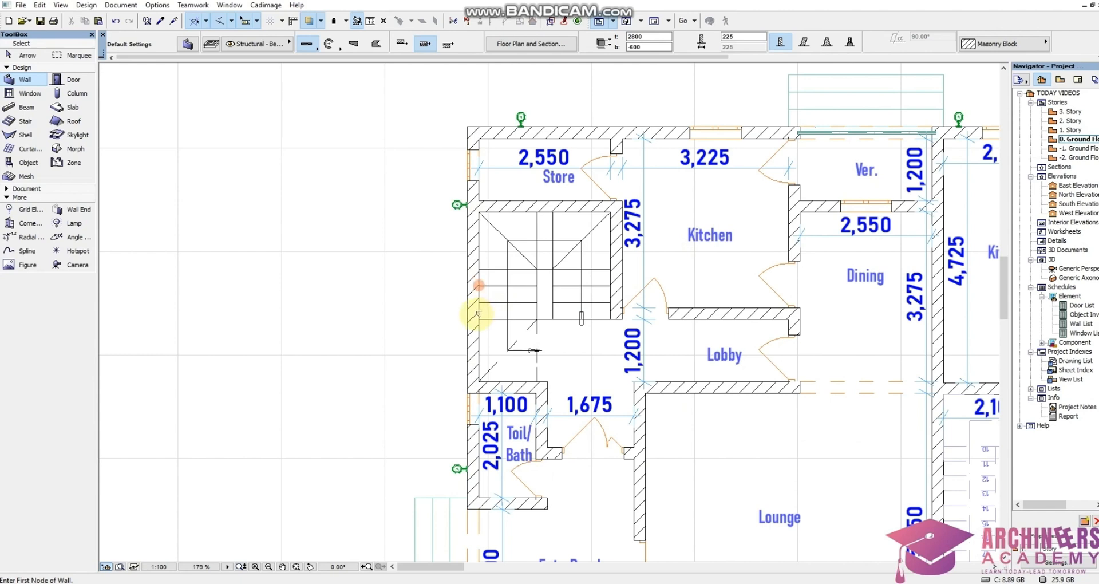
right_click(366, 417)
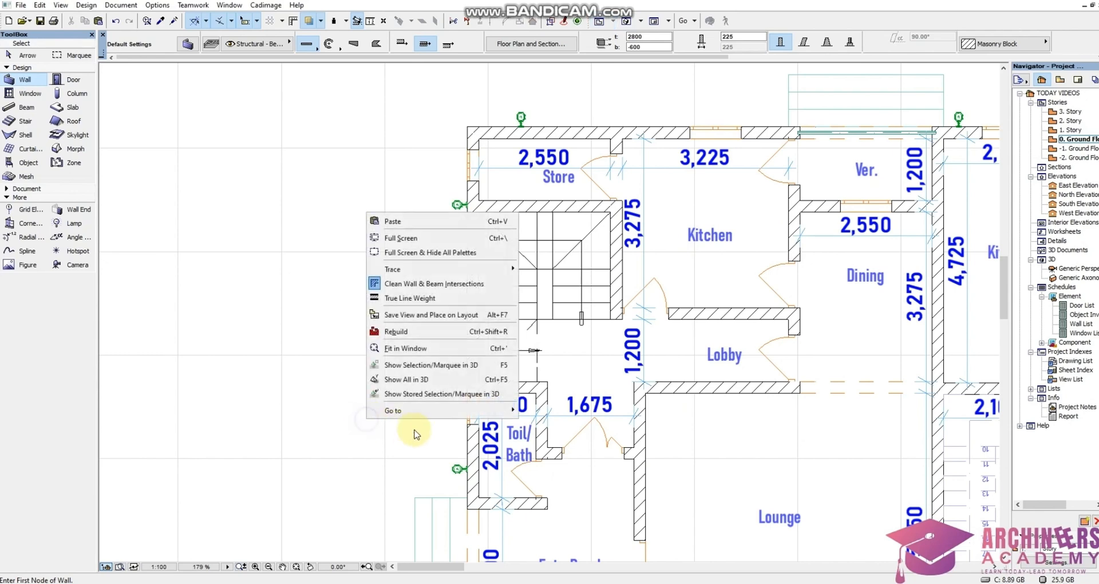
left_click(421, 381)
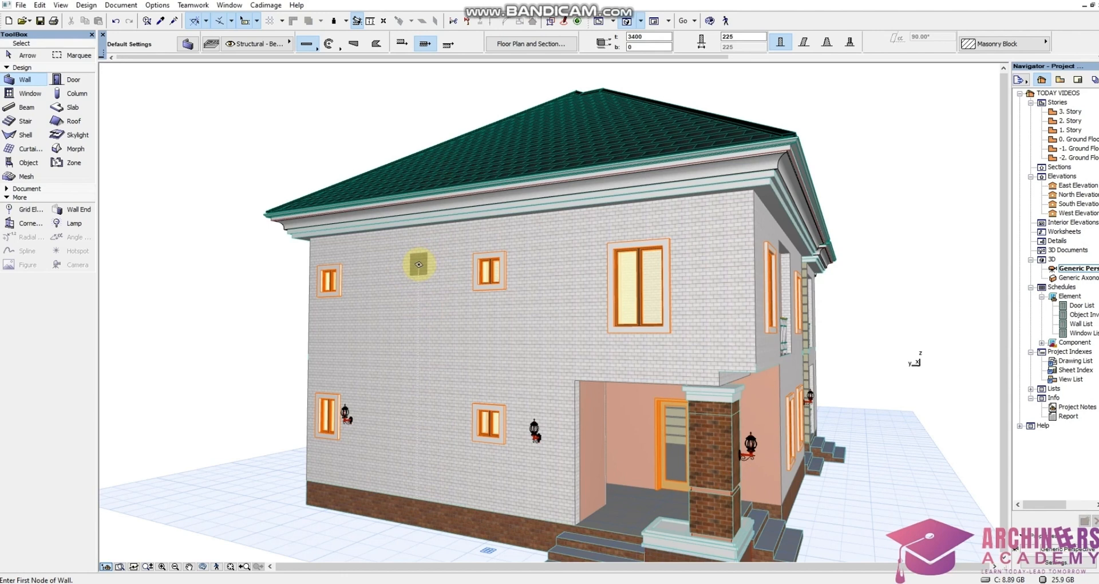
Split the Ground Floor's exterior staircase wall with a horizontal line at the stair landing
double_click(1075, 140)
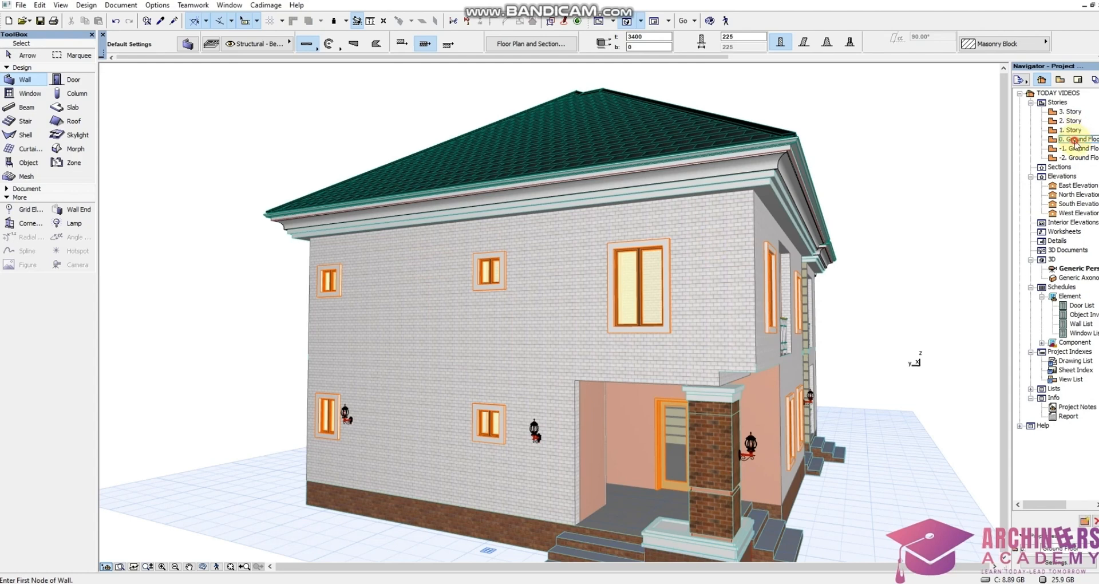
left_click(473, 346, "shift")
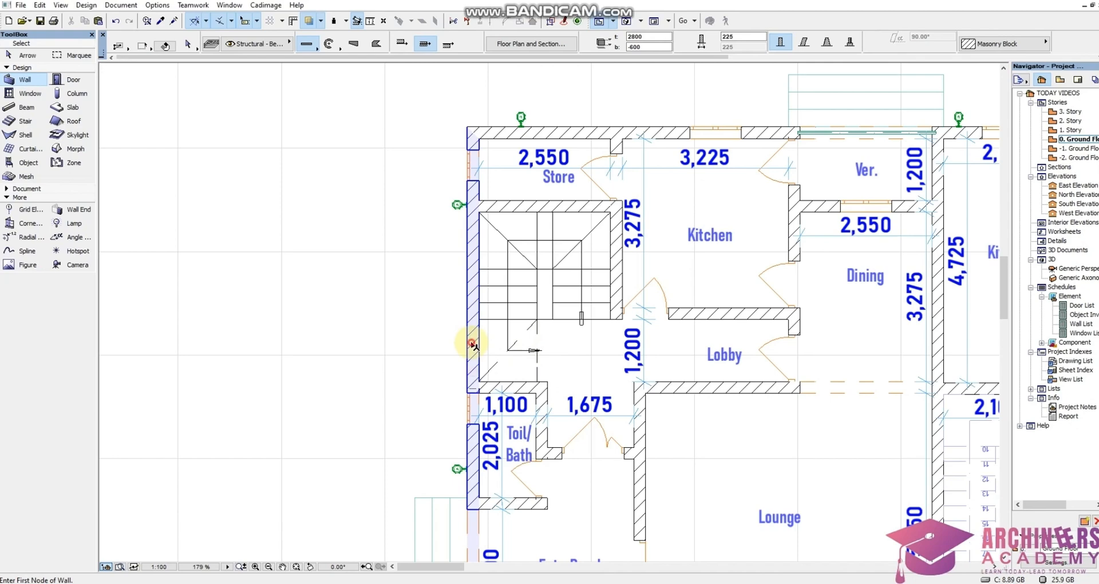
left_click(473, 346, "shift")
scroll(479, 326, "up", 2)
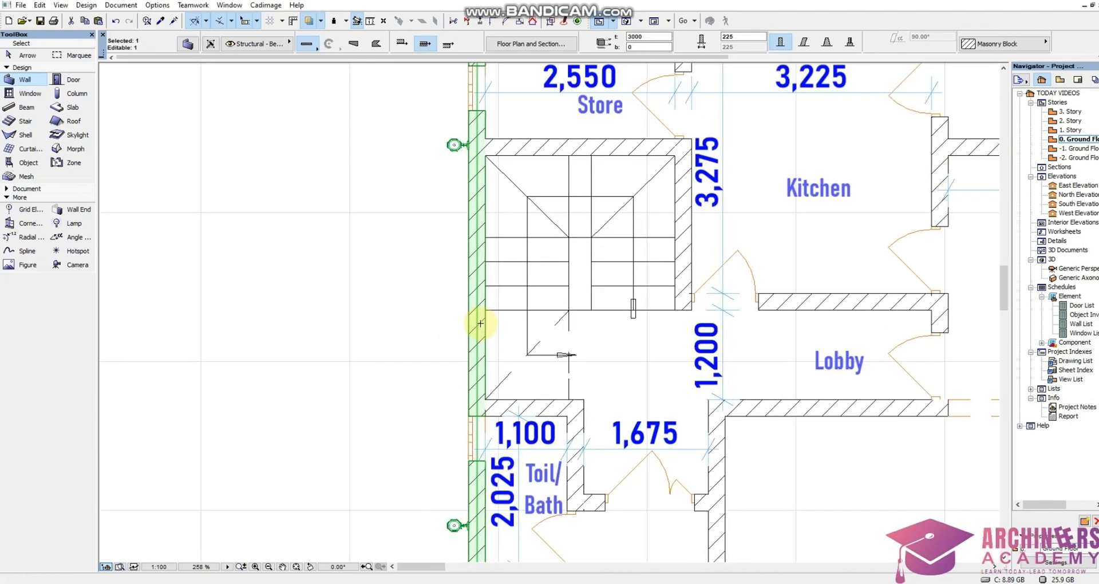
scroll(480, 323, "up", 1)
left_click(476, 352)
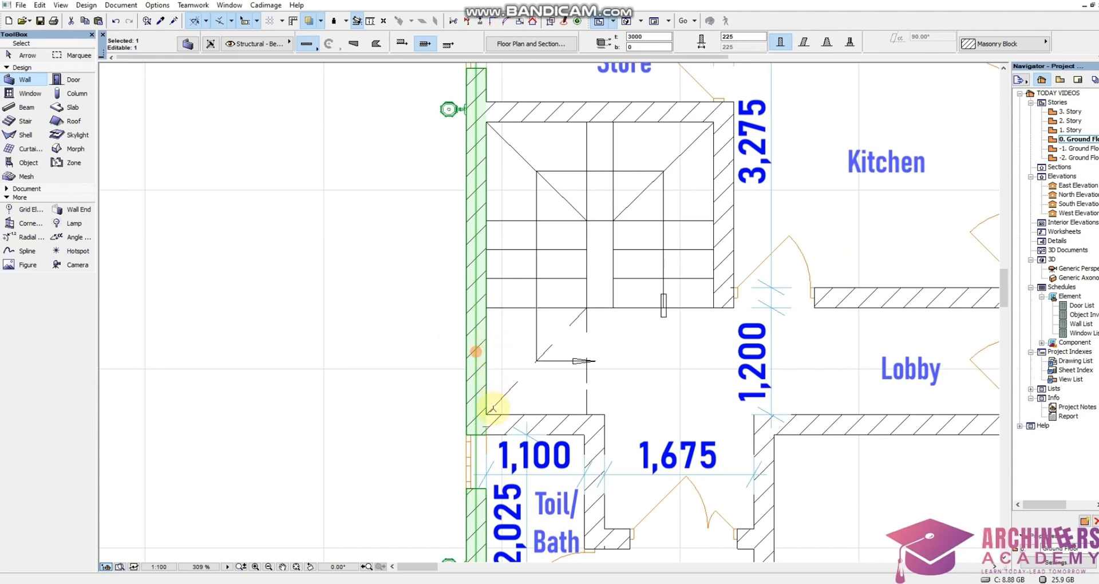
left_click(466, 22)
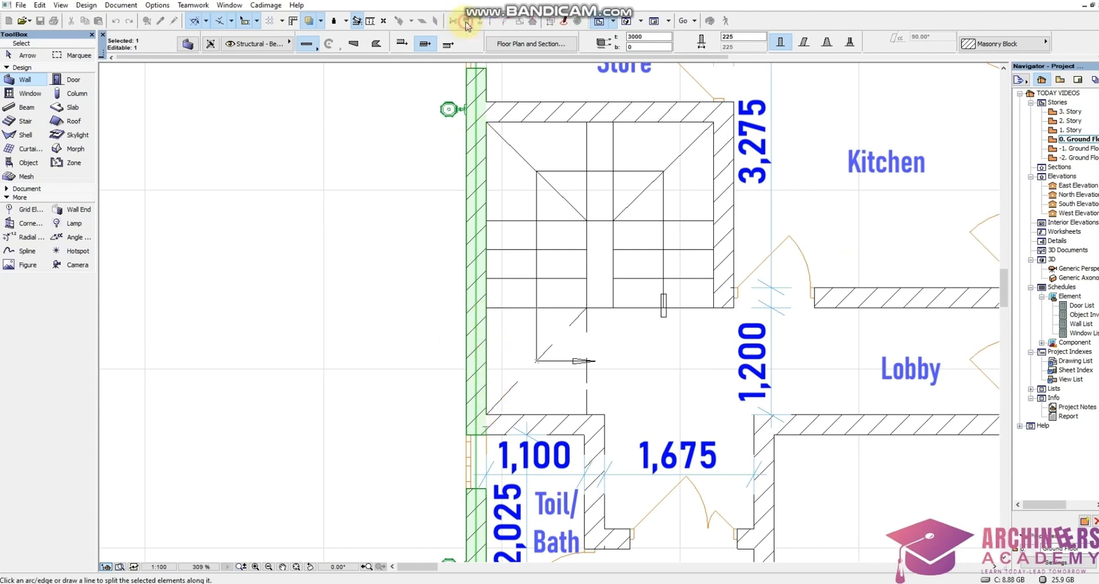
left_click(486, 308)
left_click(442, 307)
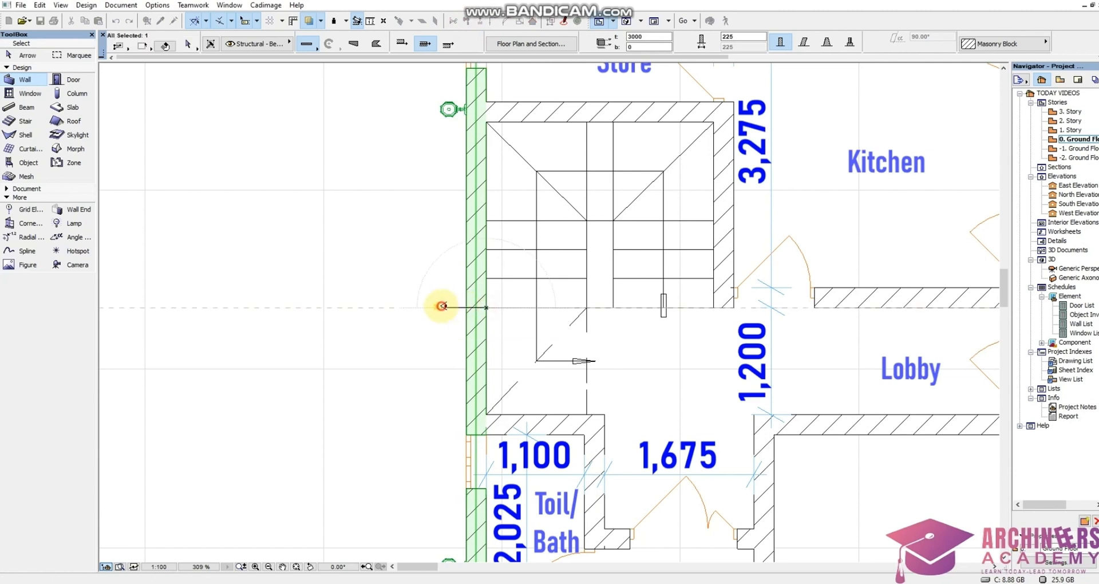
left_click(449, 366)
left_click(466, 21)
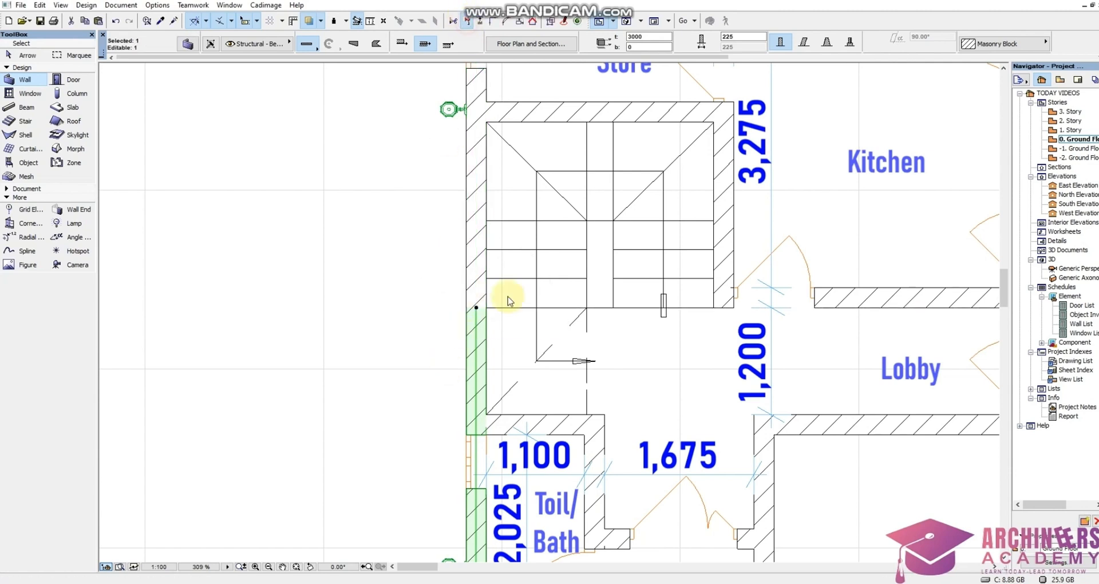
Split the Ground Floor staircase wall again with a horizontal line at the bathroom wall, keeping the stair segment selected
left_click(483, 424)
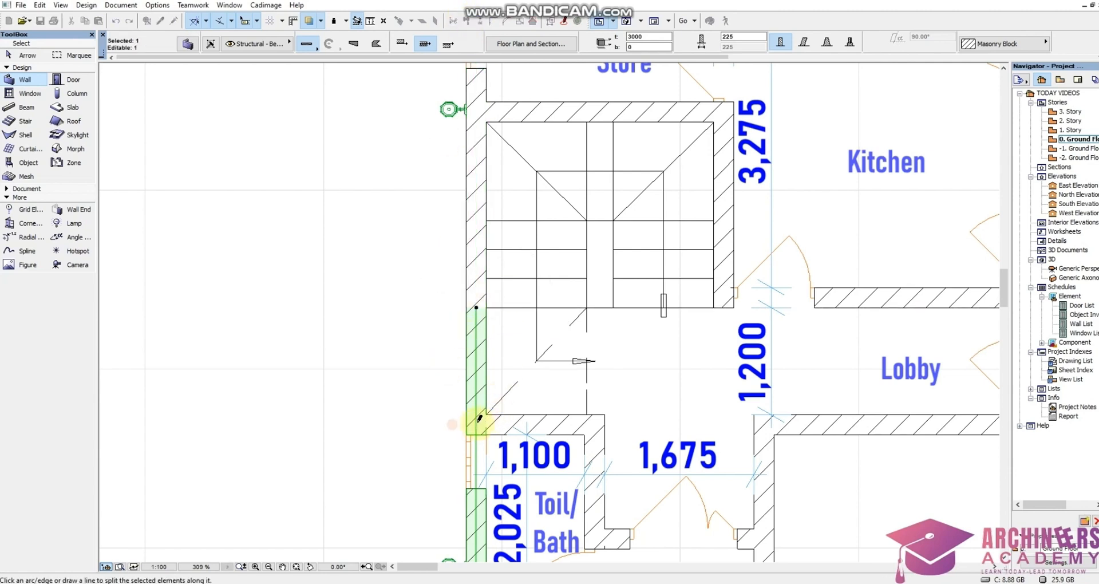
left_click(422, 425)
left_click(429, 380)
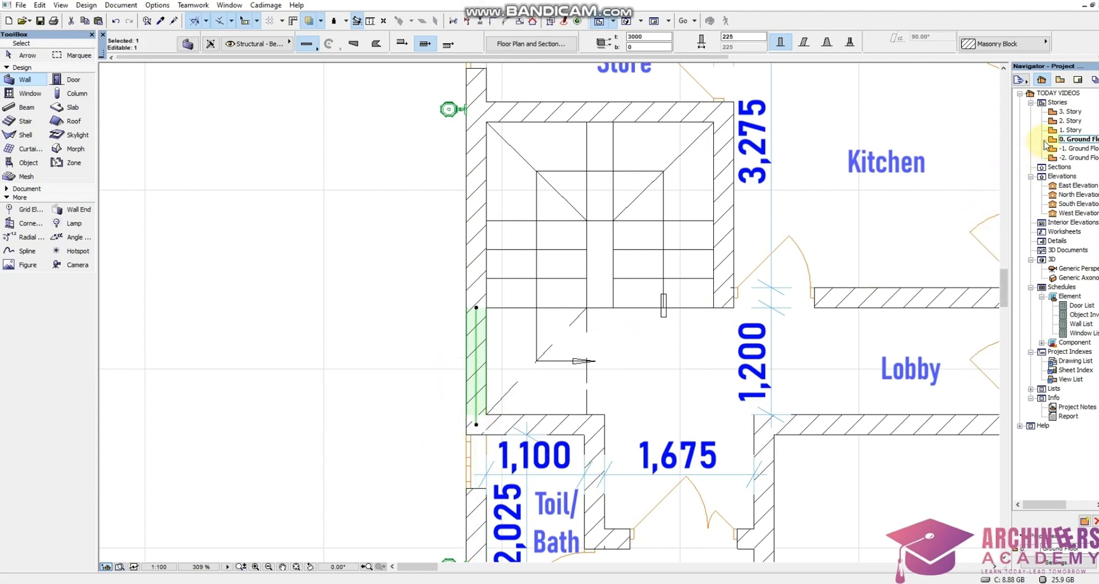
On the 1. Story plan, split the staircase wall with a horizontal line at the stair landing
double_click(1065, 131)
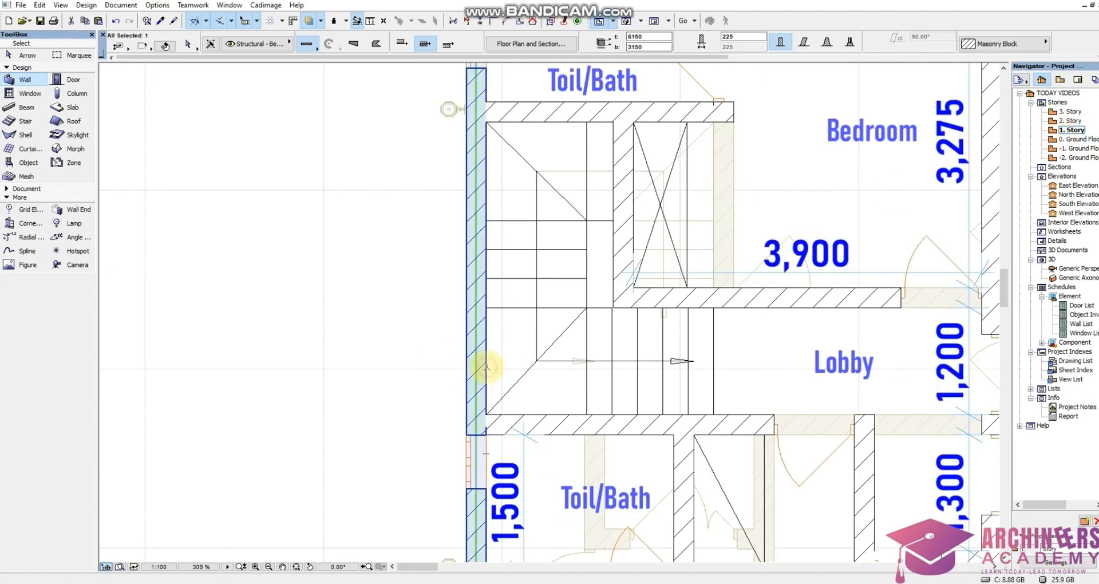
left_click(487, 366, "shift")
left_click(455, 21)
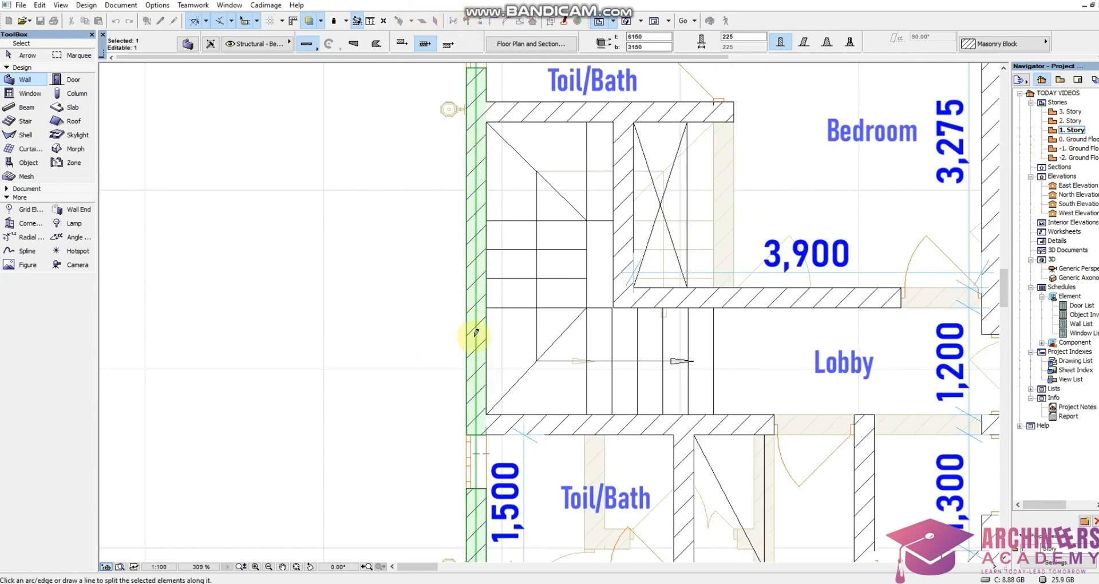
left_click(487, 308)
left_click(443, 307)
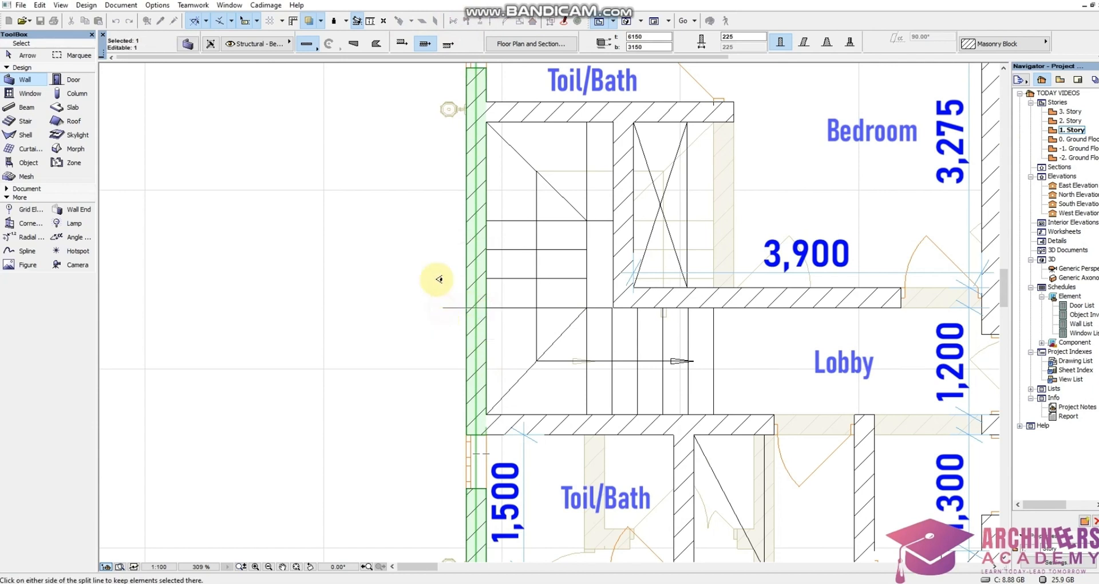
left_click(445, 355)
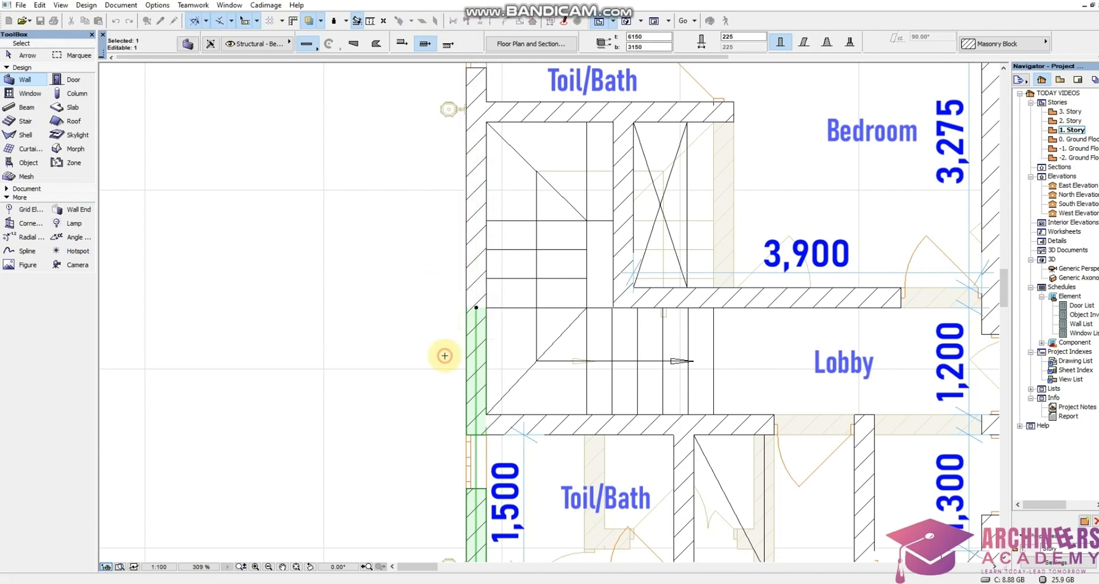
Split the 1. Story staircase wall again at the bathroom wall, keeping the middle segment selected
left_click(488, 412)
left_click(410, 414)
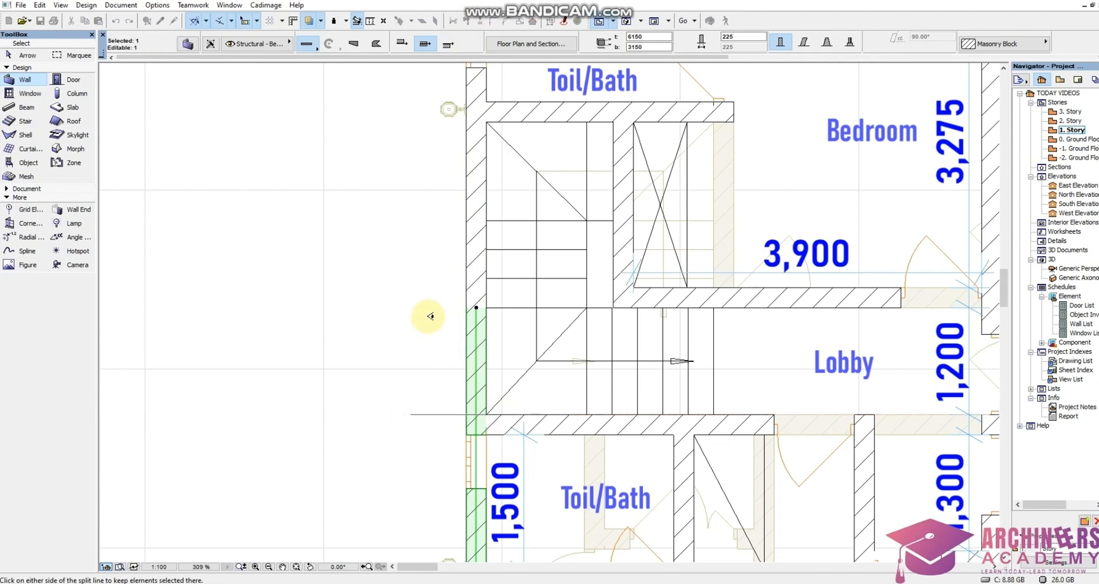
left_click(423, 344)
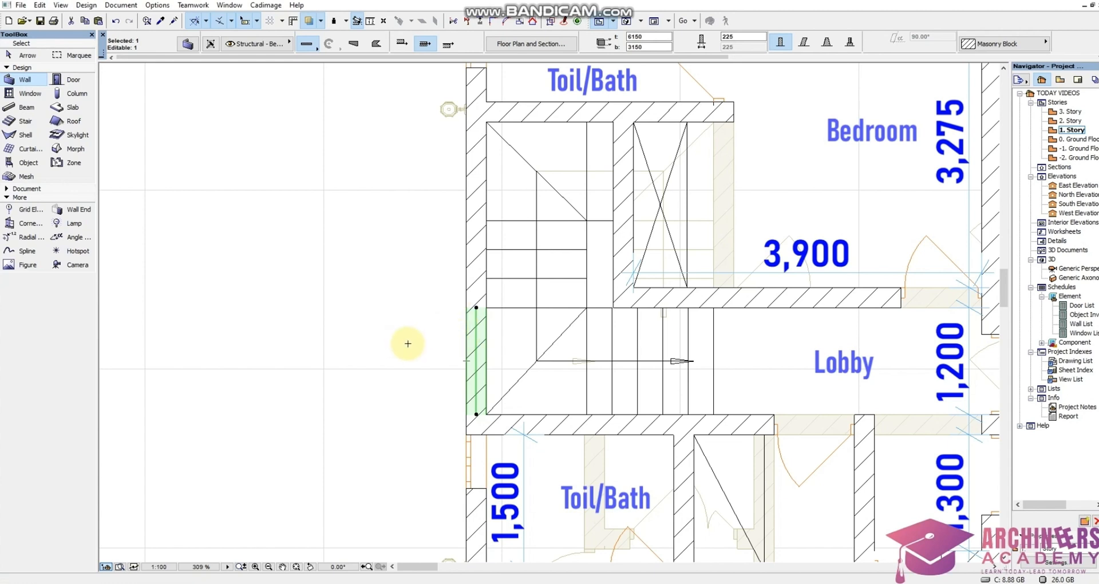
Show the whole model in 3D and orbit to face the staircase side wall
key("Escape")
right_click(370, 404)
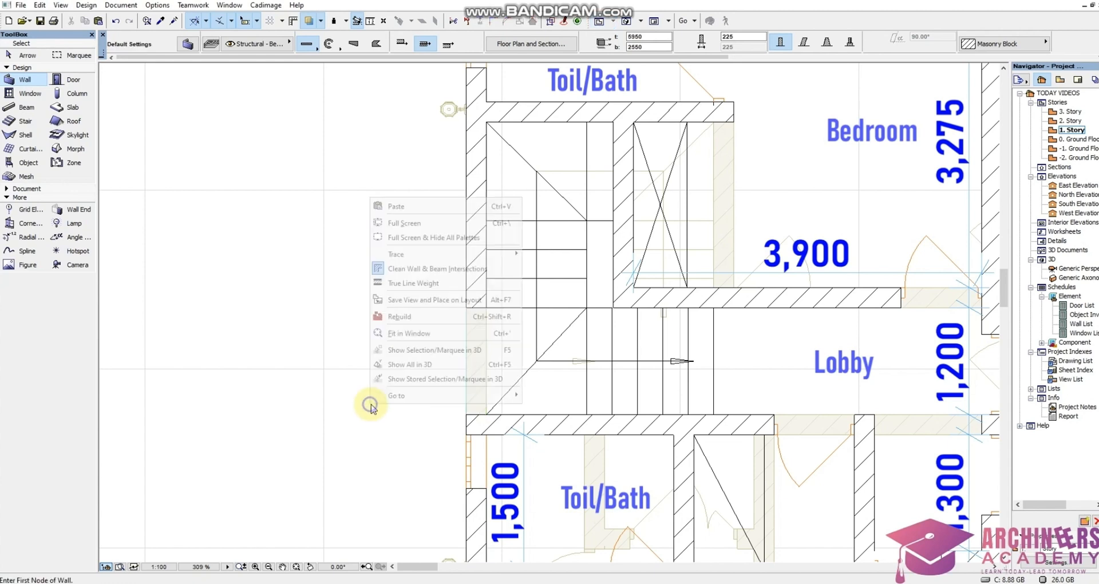
left_click(421, 365)
scroll(431, 405, "up", 5)
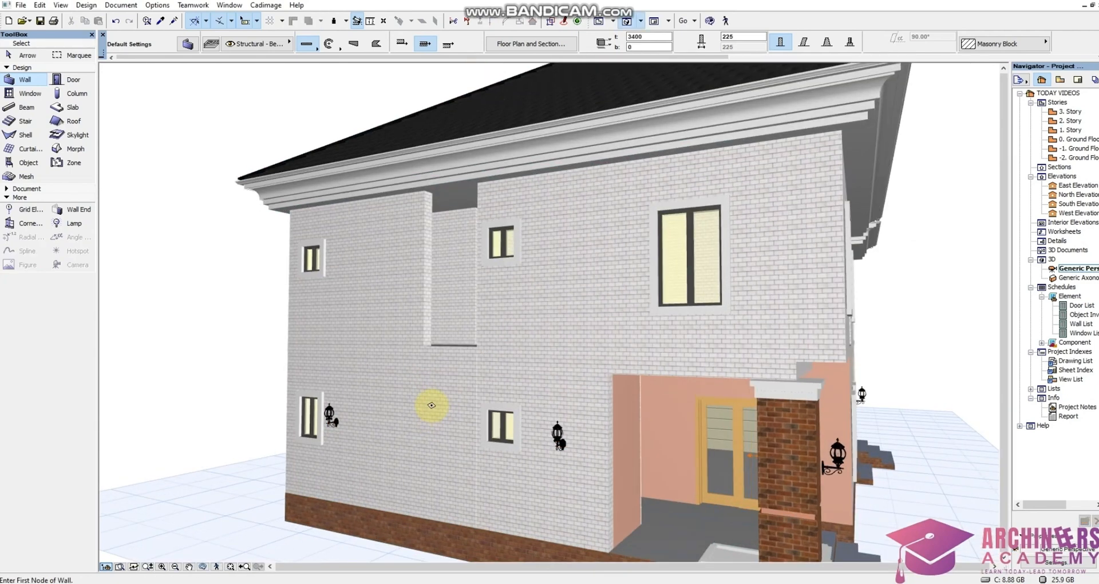
left_click(202, 566)
left_click_drag(410, 304, 543, 270)
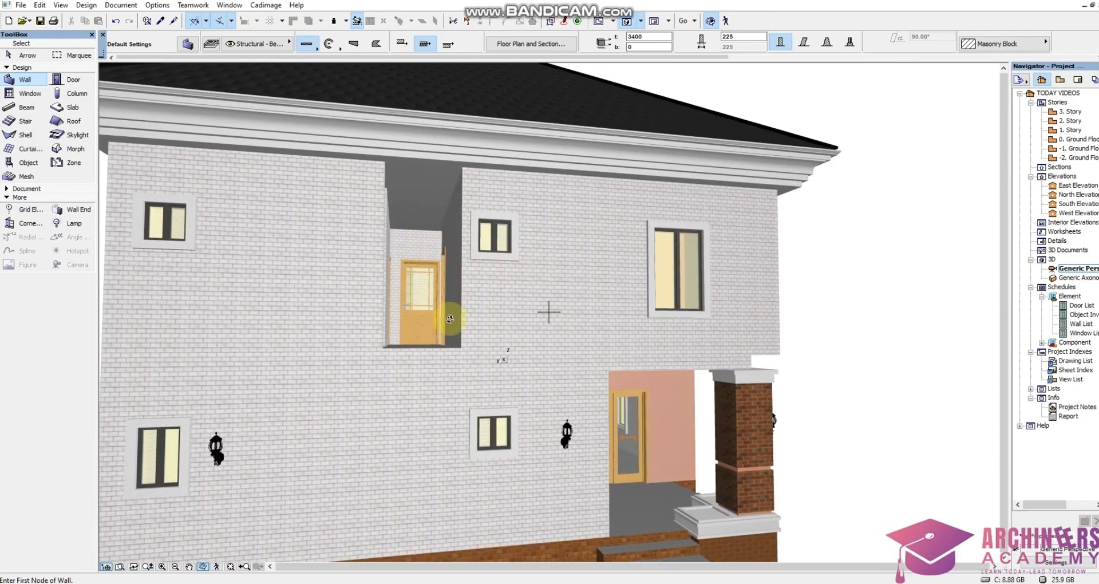
left_click_drag(449, 318, 422, 339)
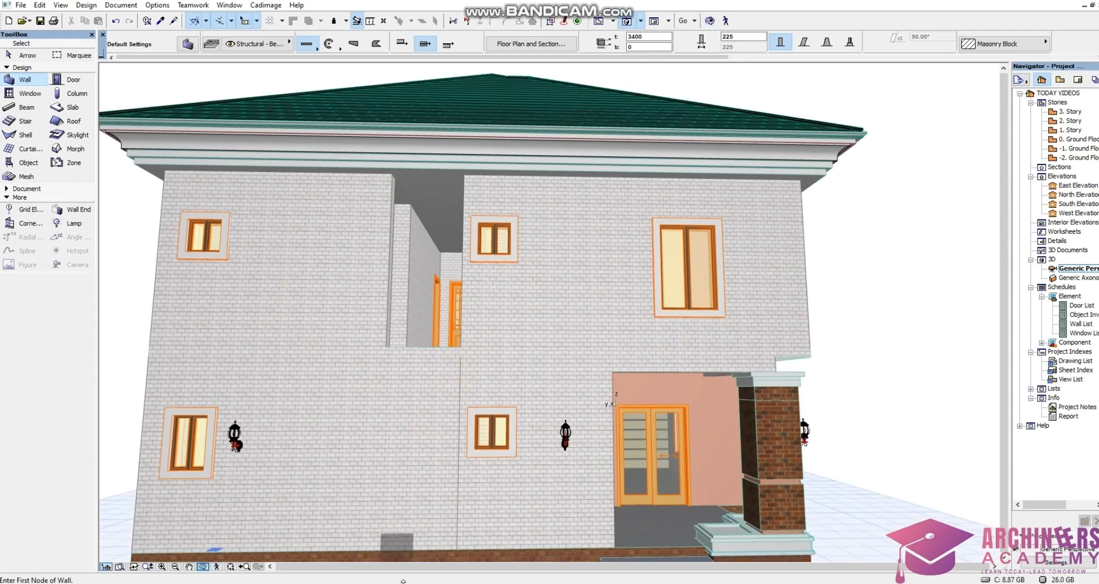
Select the split wall segments on the side facade in 3D to inspect them
left_click(453, 551, "shift")
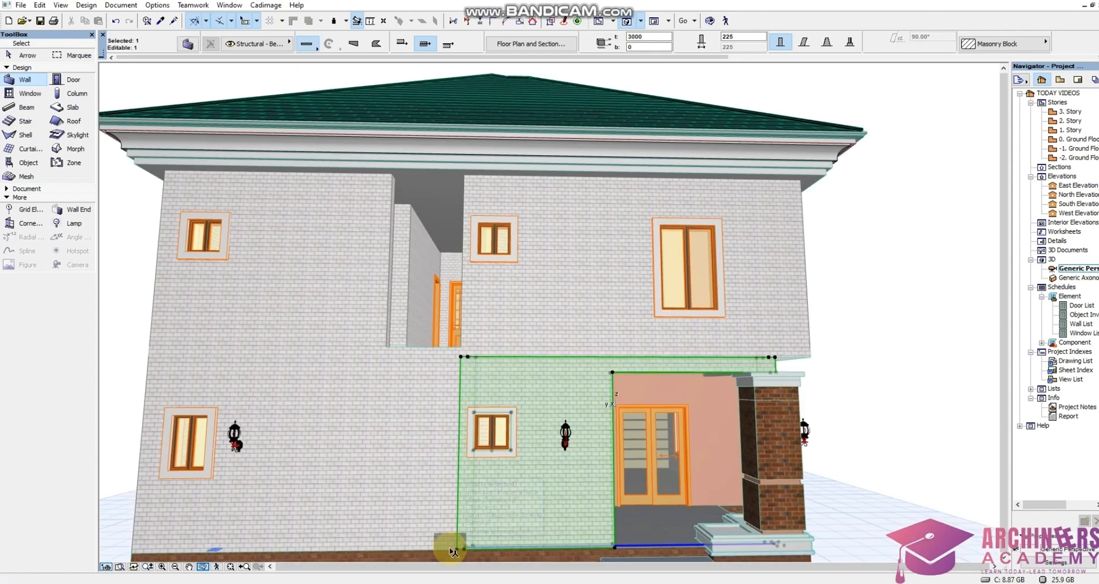
left_click(417, 412, "shift")
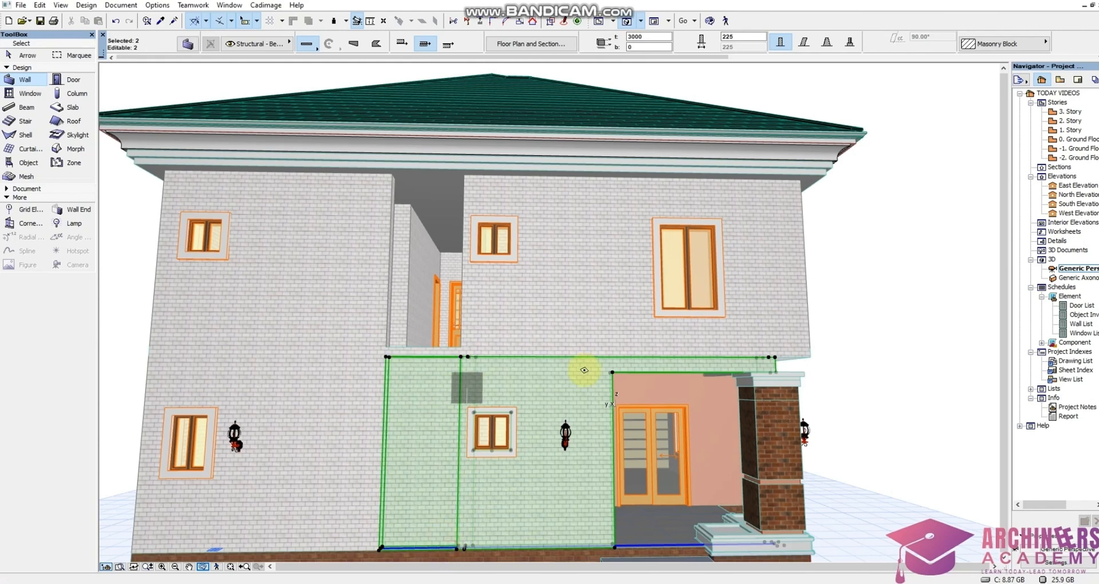
left_click(771, 364, "shift")
left_click(518, 372)
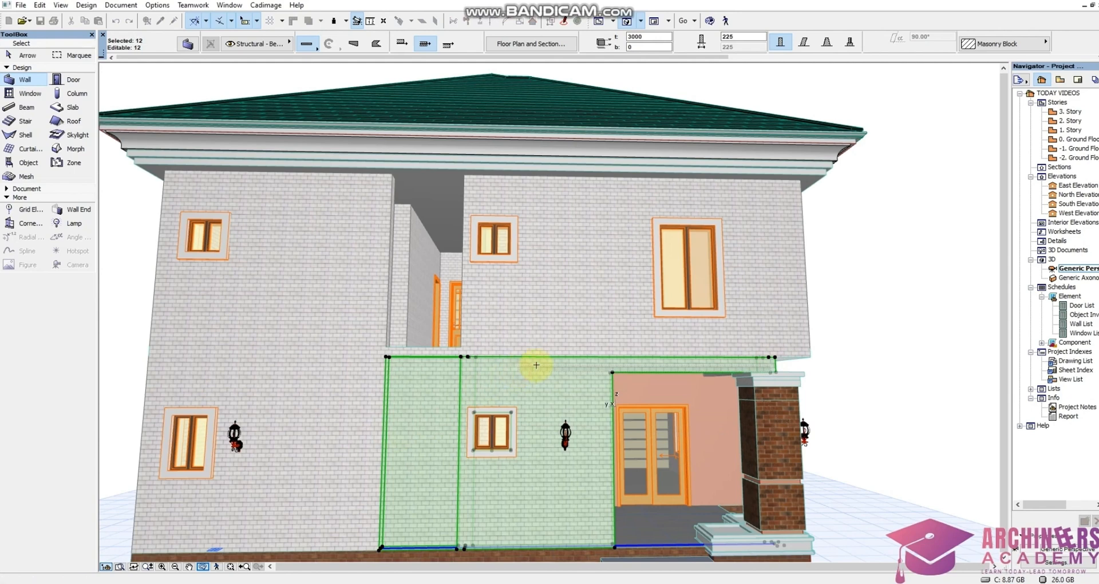
key("Escape")
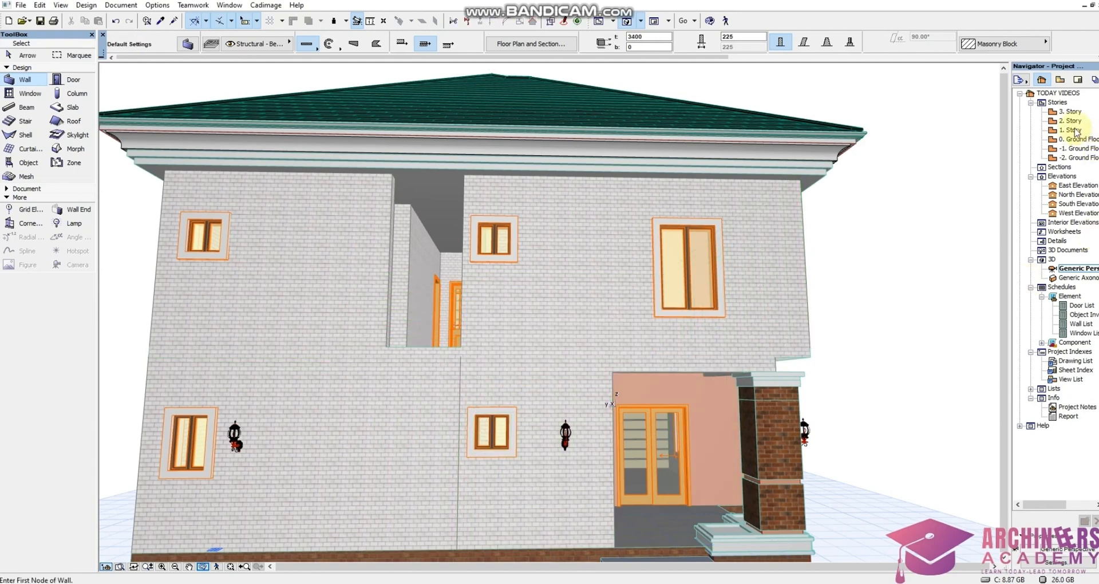
Select the Ground Floor stair wall segment, review its settings, and view it in 3D
double_click(1079, 139)
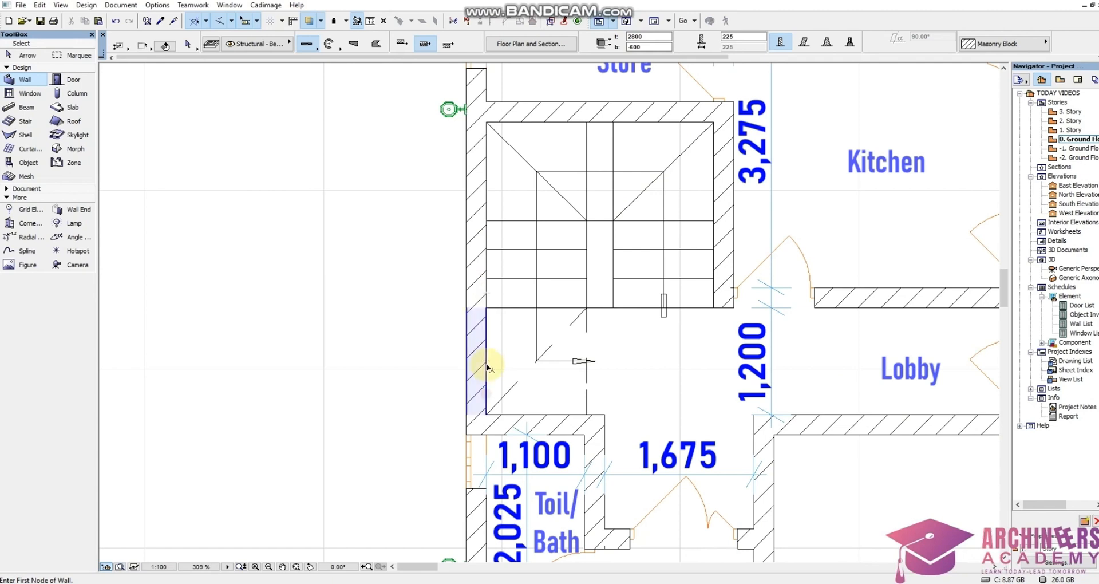
left_click(487, 364, "shift")
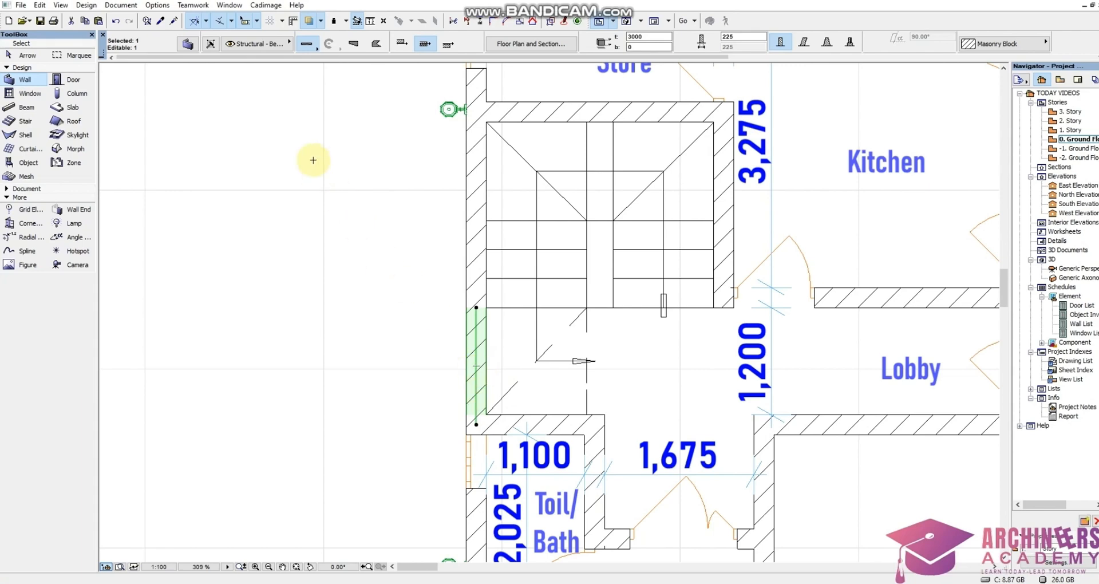
left_click(188, 44)
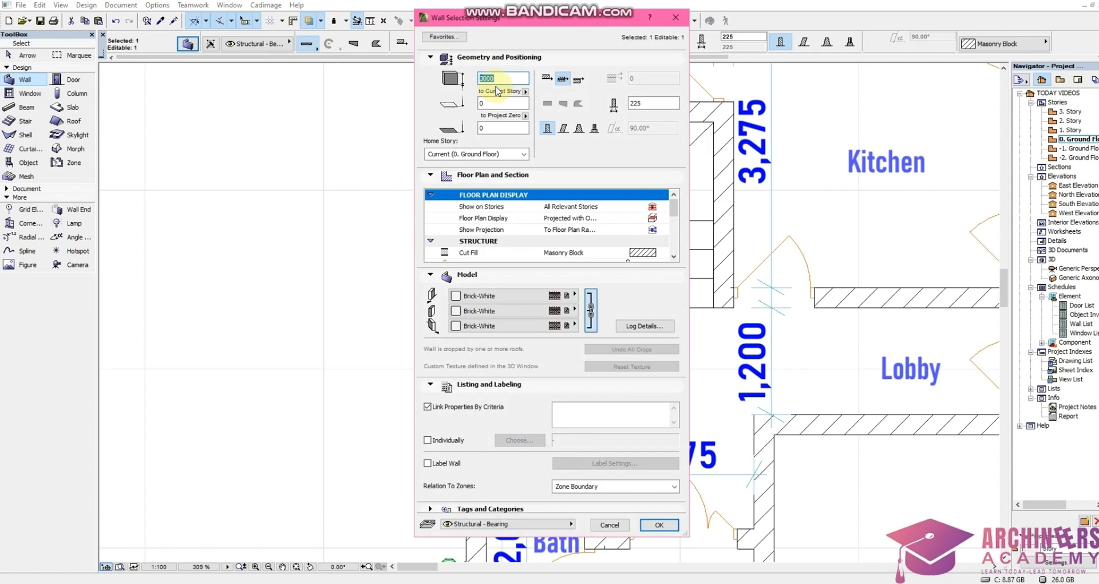
left_click_drag(526, 18, 229, 34)
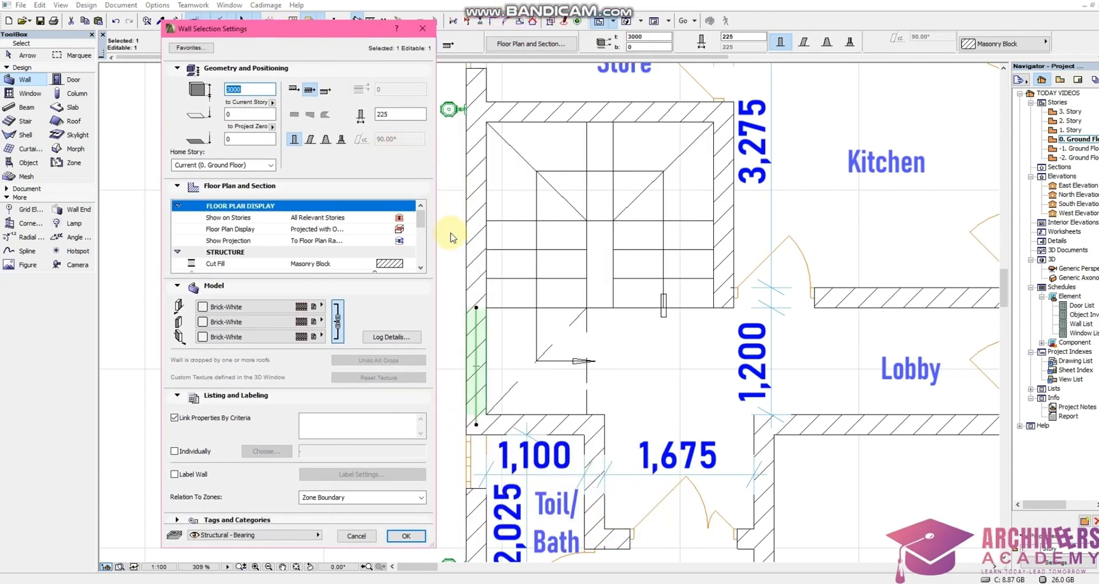
left_click(403, 535)
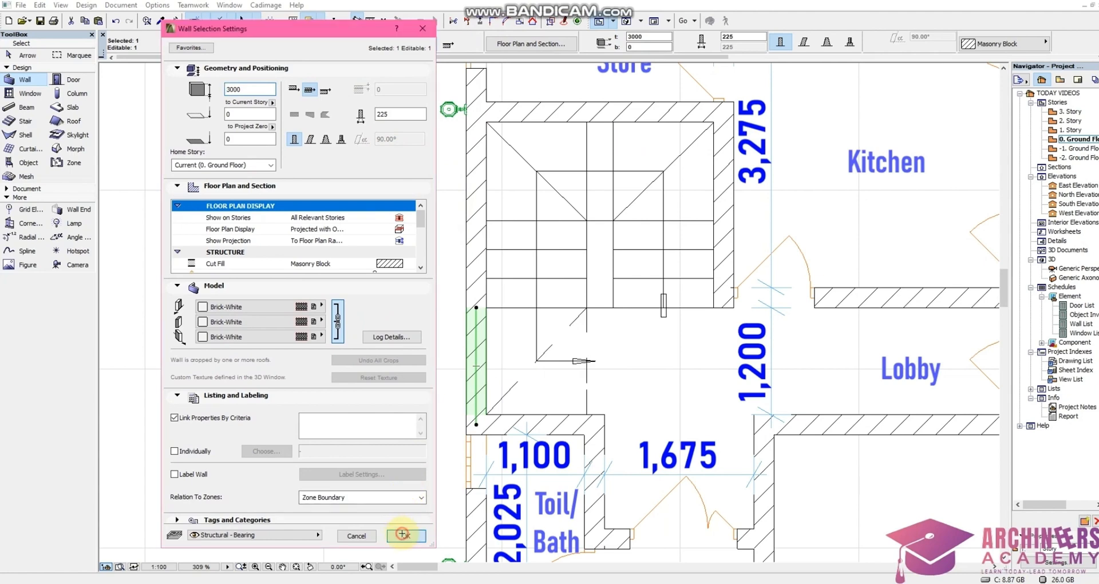
right_click(427, 369)
left_click(470, 329)
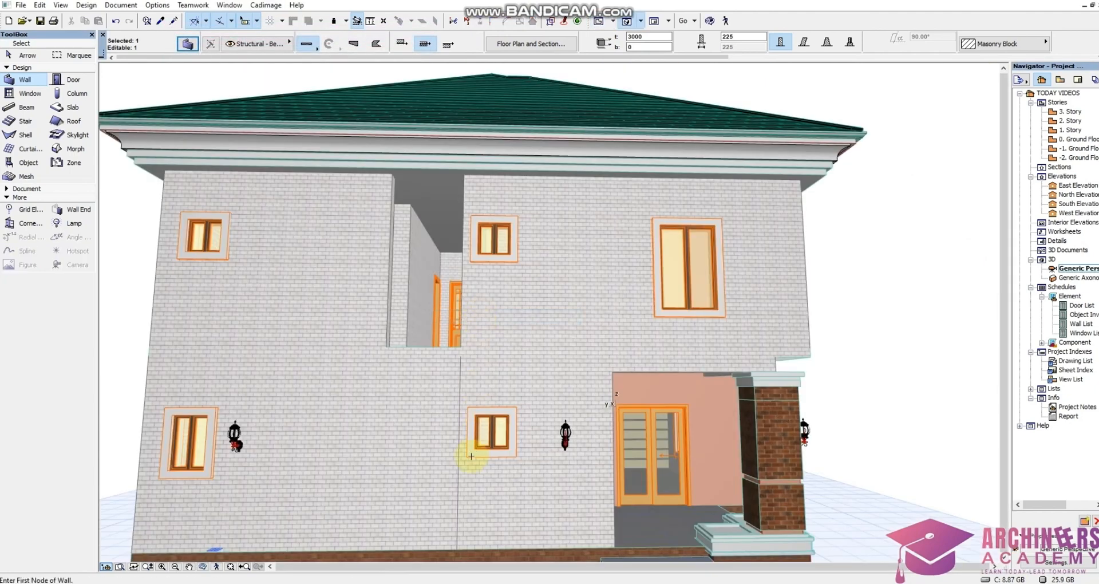
key("Escape")
scroll(465, 478, "down", 1)
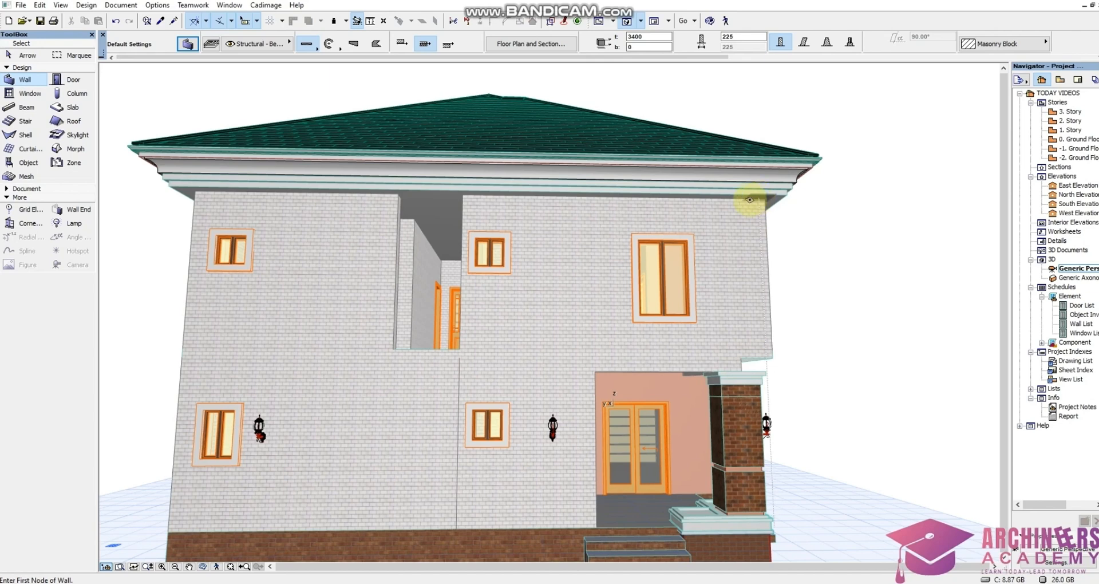
Set the Ground Floor stair wall segment's height to 6150 mm
double_click(1064, 140)
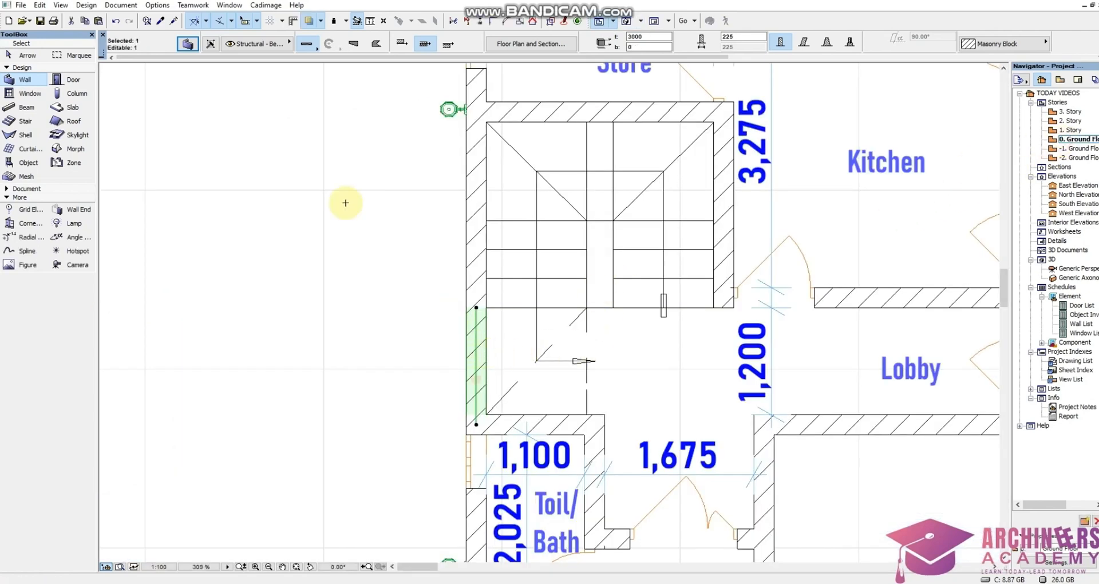
left_click(187, 44)
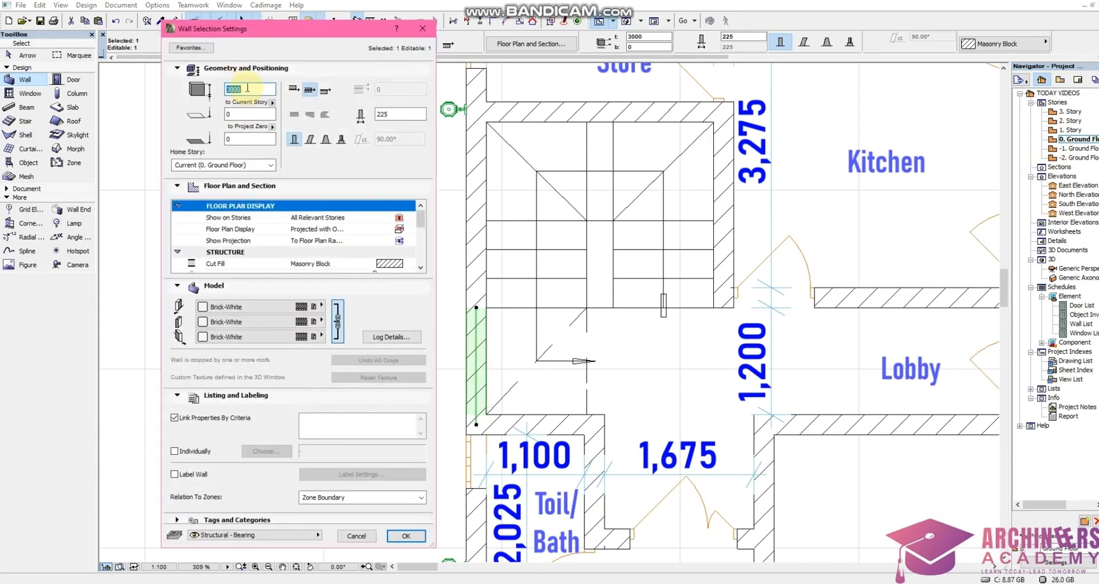
key("BackSpace")
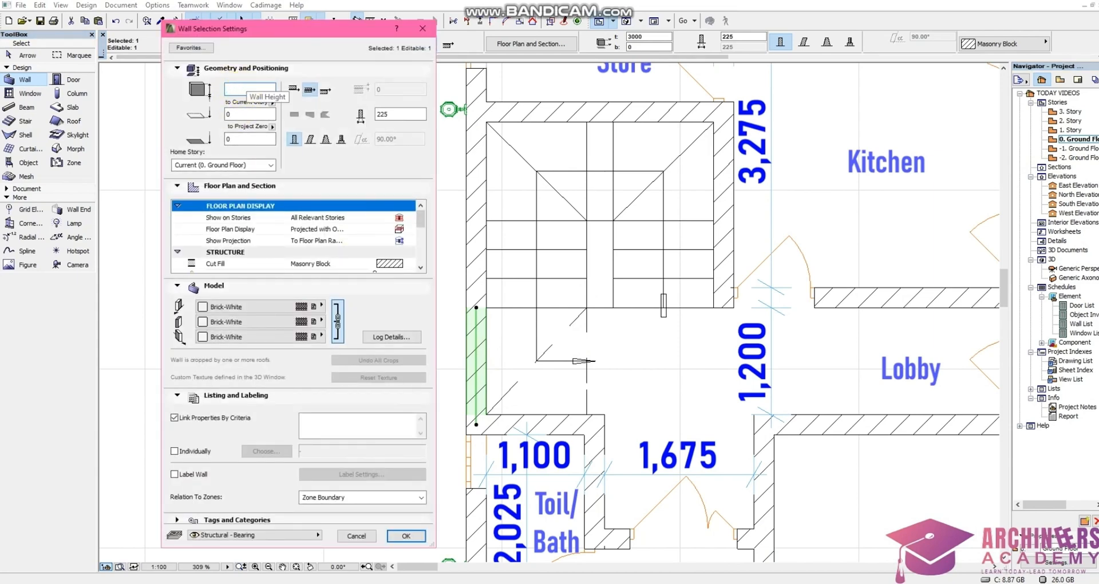
type("6150")
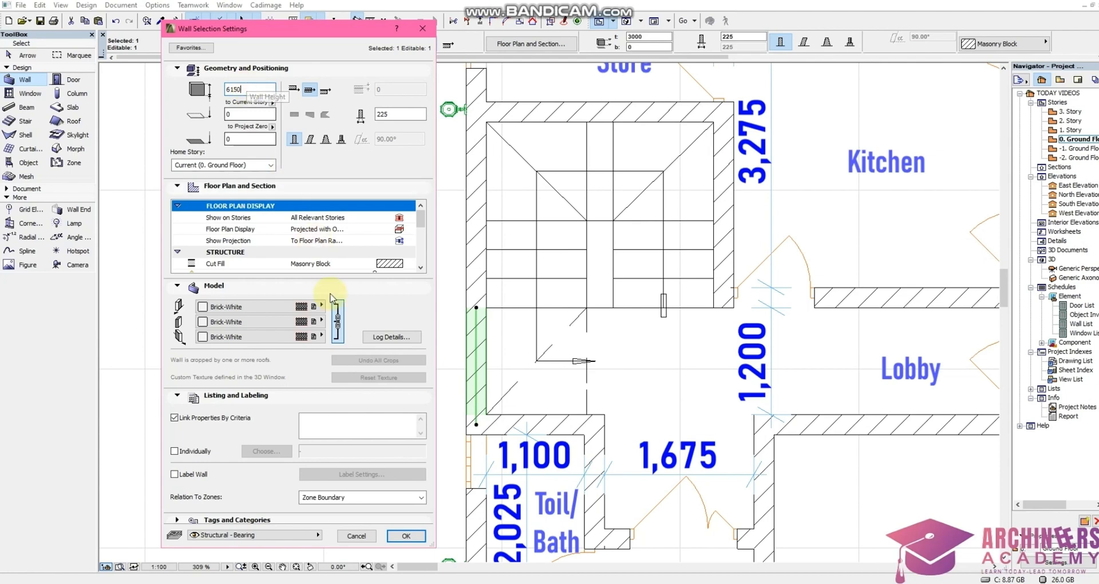
left_click(406, 536)
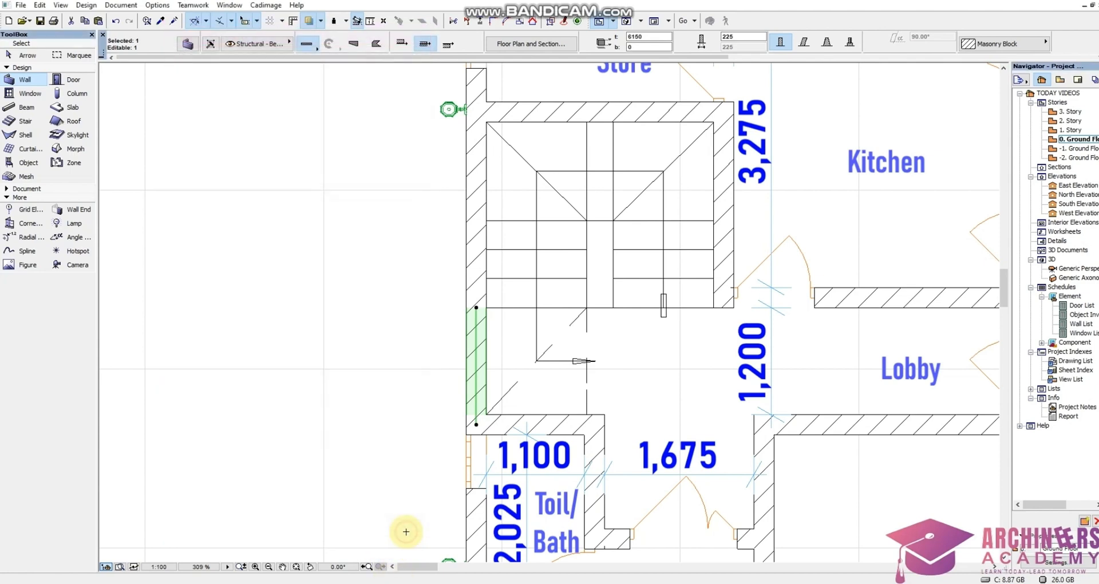
Show the raised wall segment in 3D and orbit around the side facade
right_click(384, 498)
left_click(408, 442)
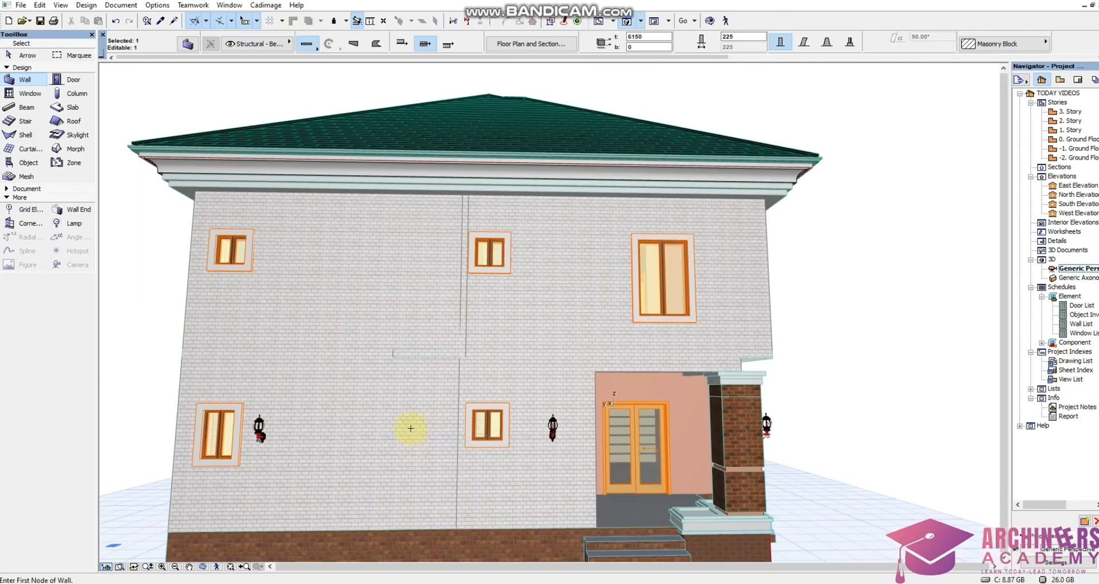
key("Escape")
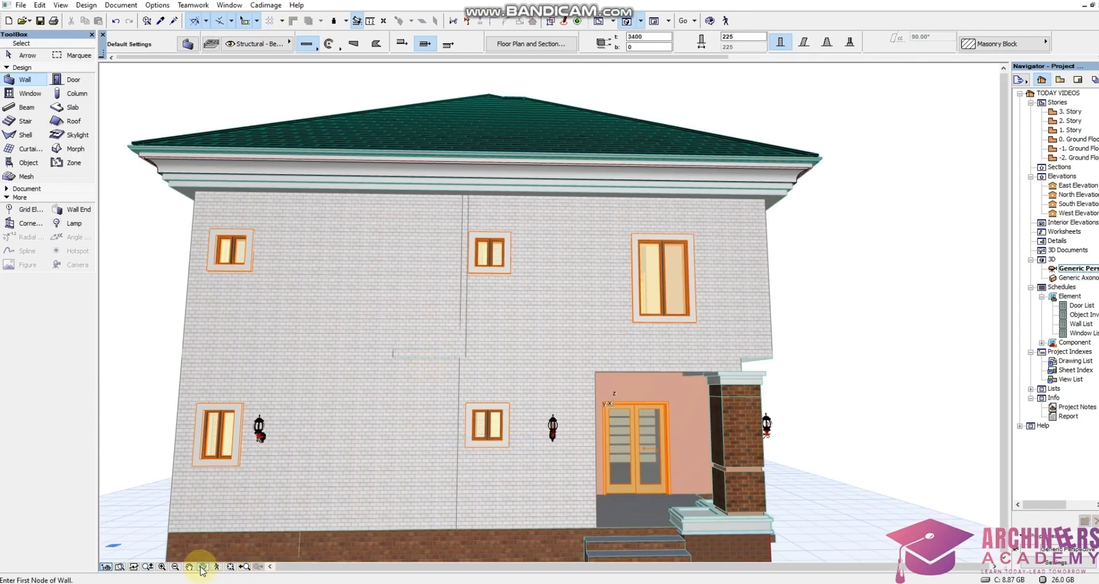
left_click(202, 566)
left_click_drag(289, 483, 508, 420)
left_click_drag(435, 364, 424, 252)
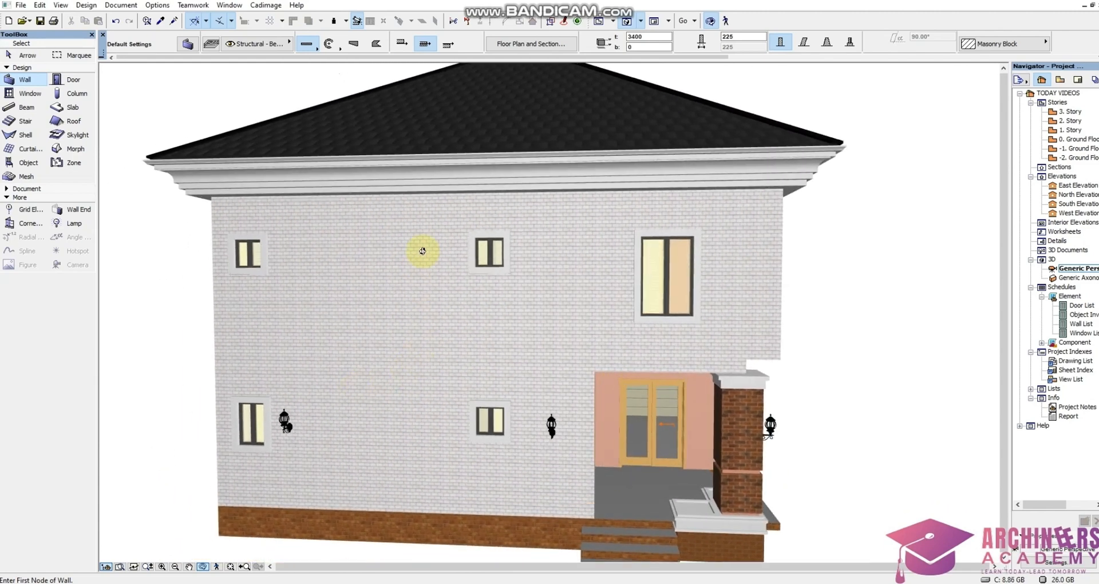
Open the Ground Floor plan, open the Window tool's default settings, and set width and sill height to 600 mm
double_click(1079, 139)
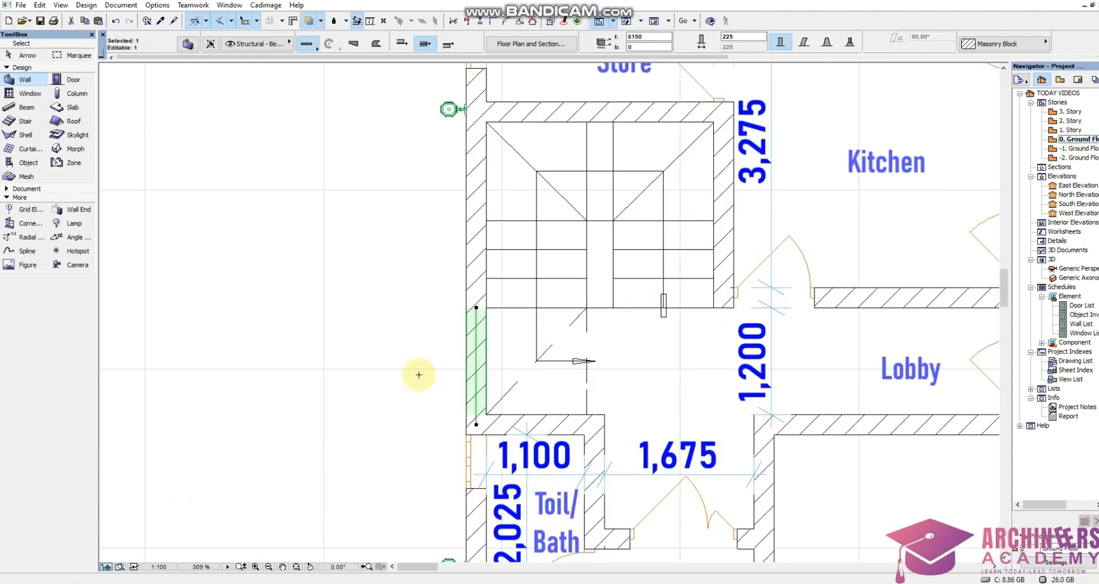
key("Escape")
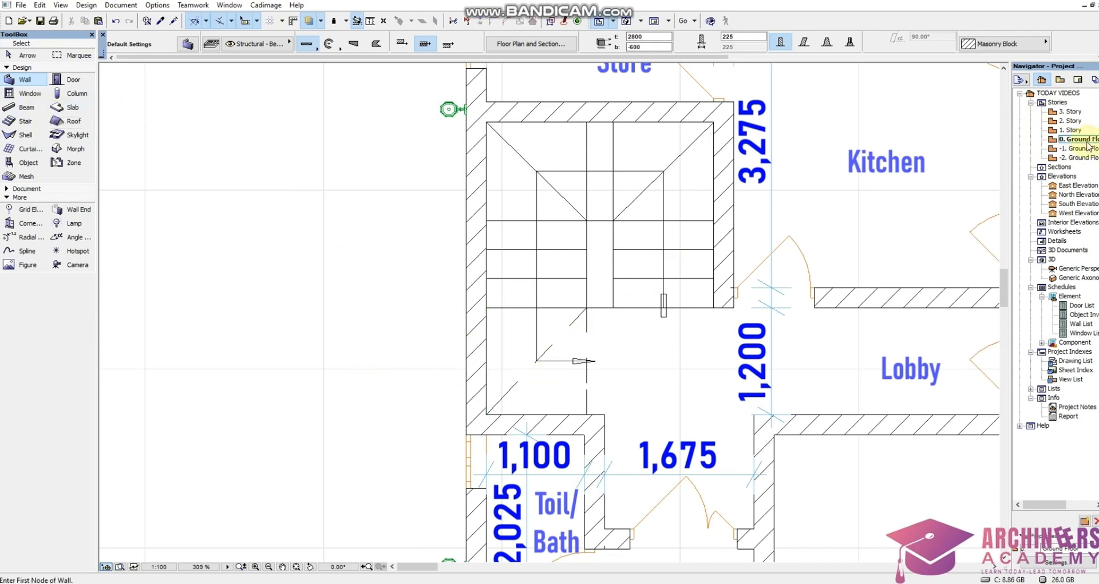
left_click(38, 96)
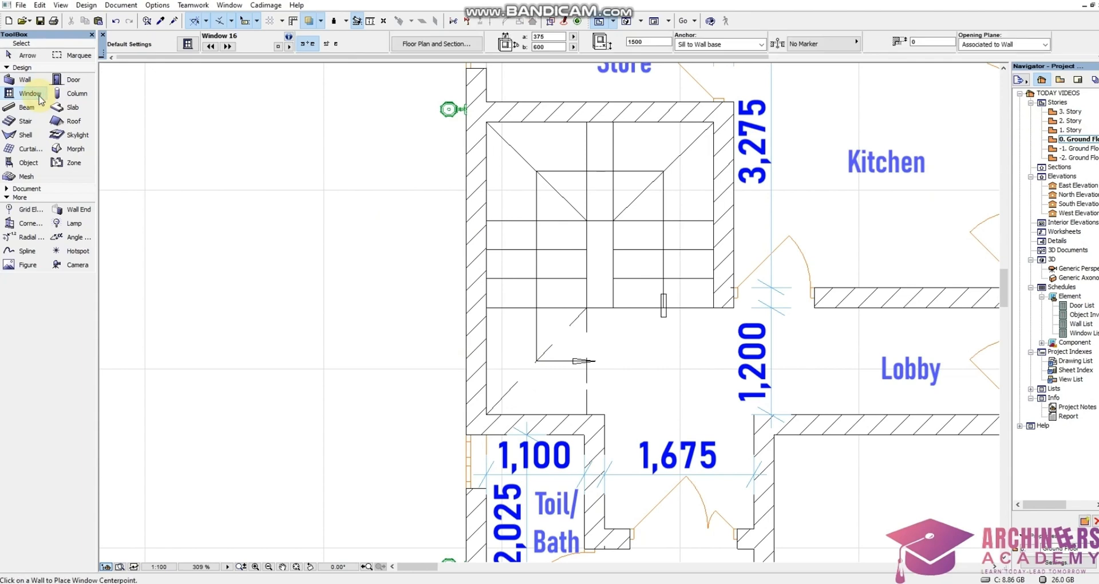
double_click(38, 96)
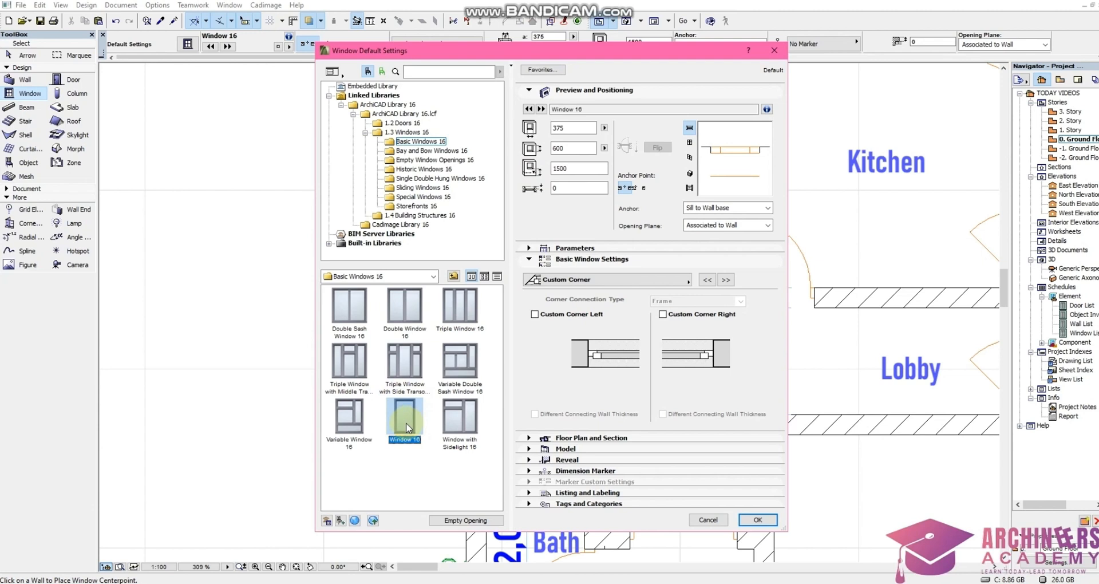
double_click(570, 128)
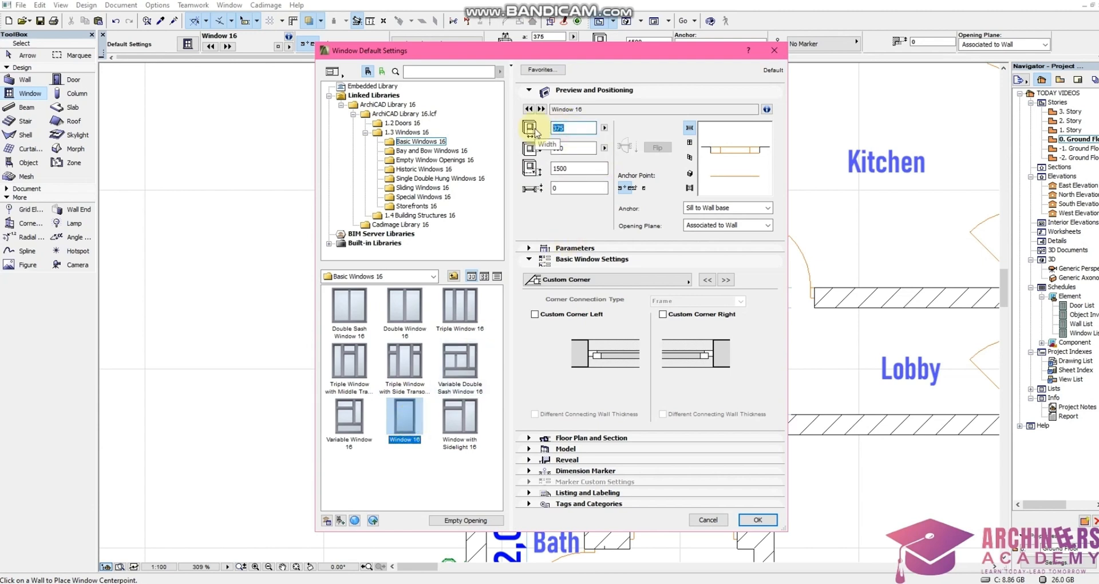
type("600")
double_click(579, 149)
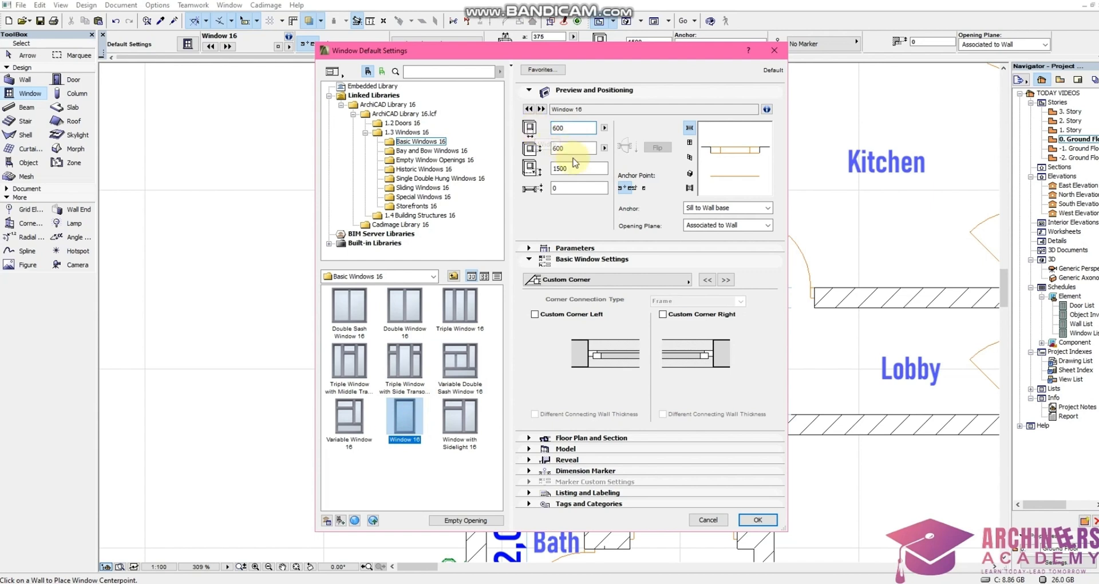
type("600")
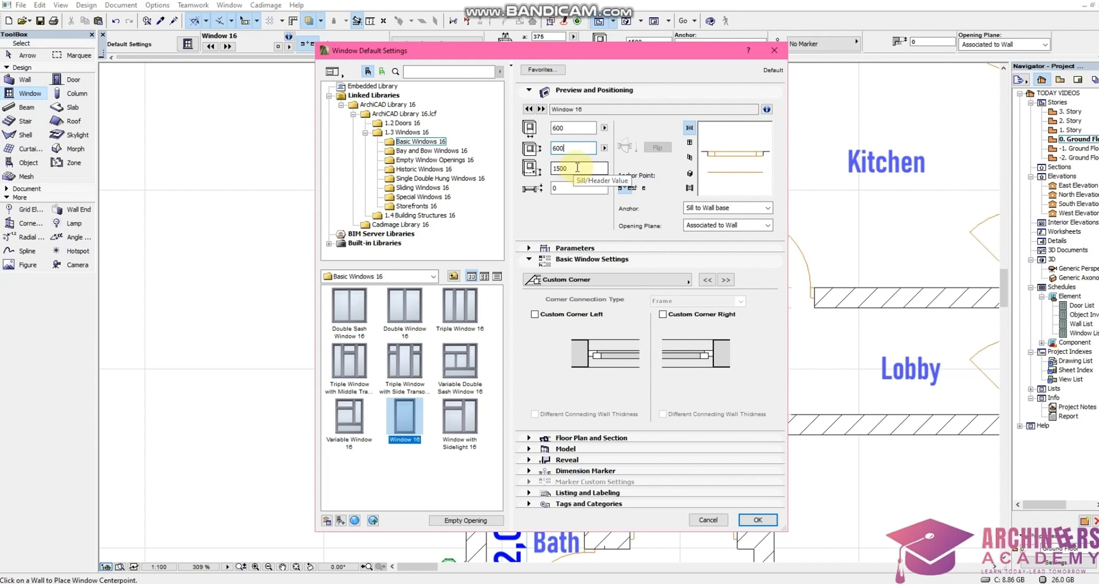
double_click(577, 167)
type("6")
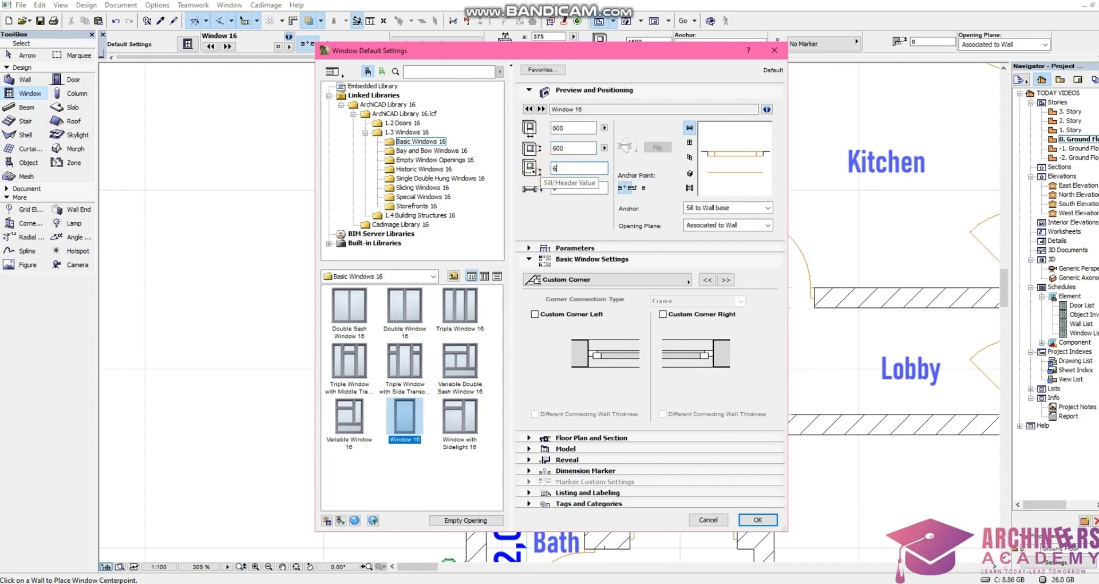
type("00")
Set the default window height to 4650 mm
left_click(581, 149)
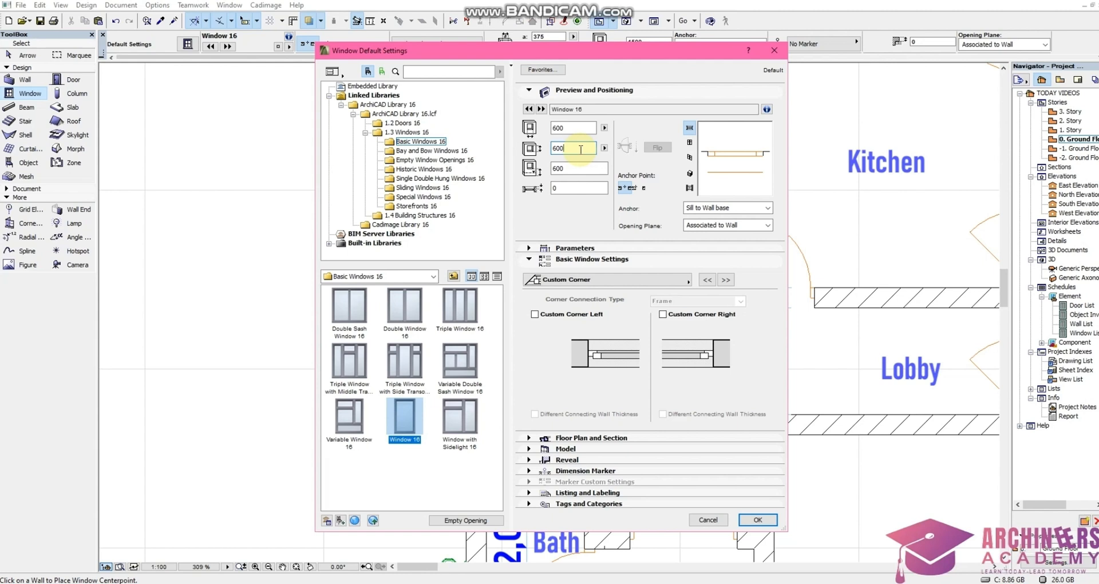
left_click(577, 168)
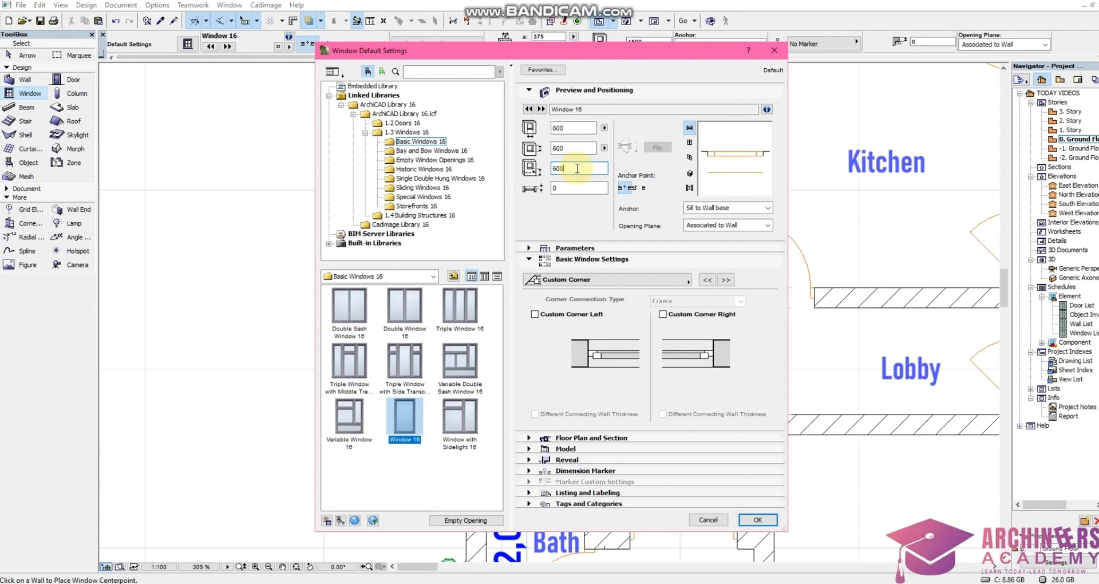
double_click(577, 148)
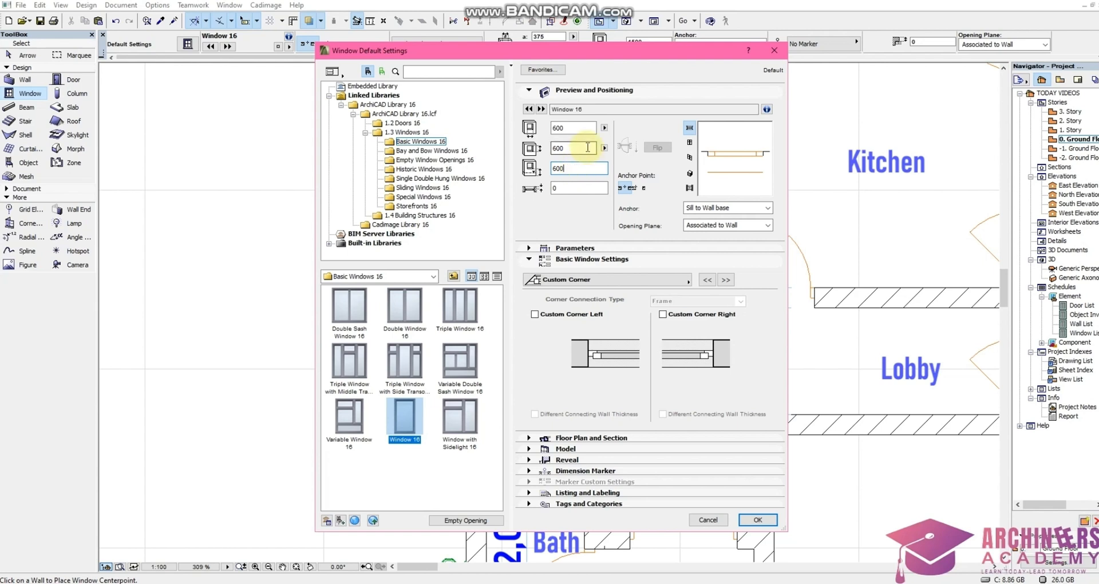
left_click_drag(545, 156, 536, 157)
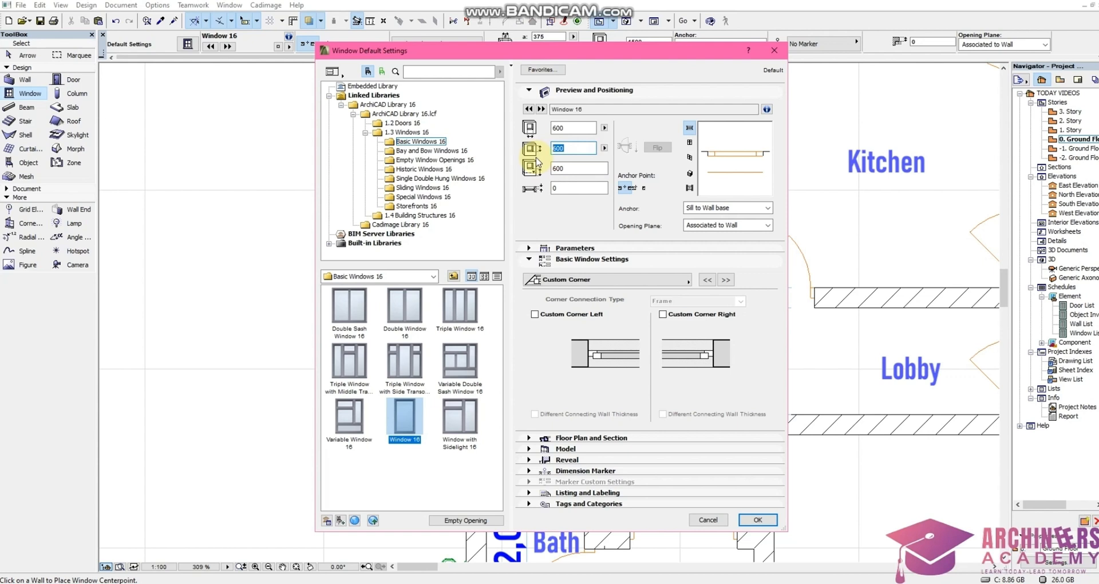
type("465")
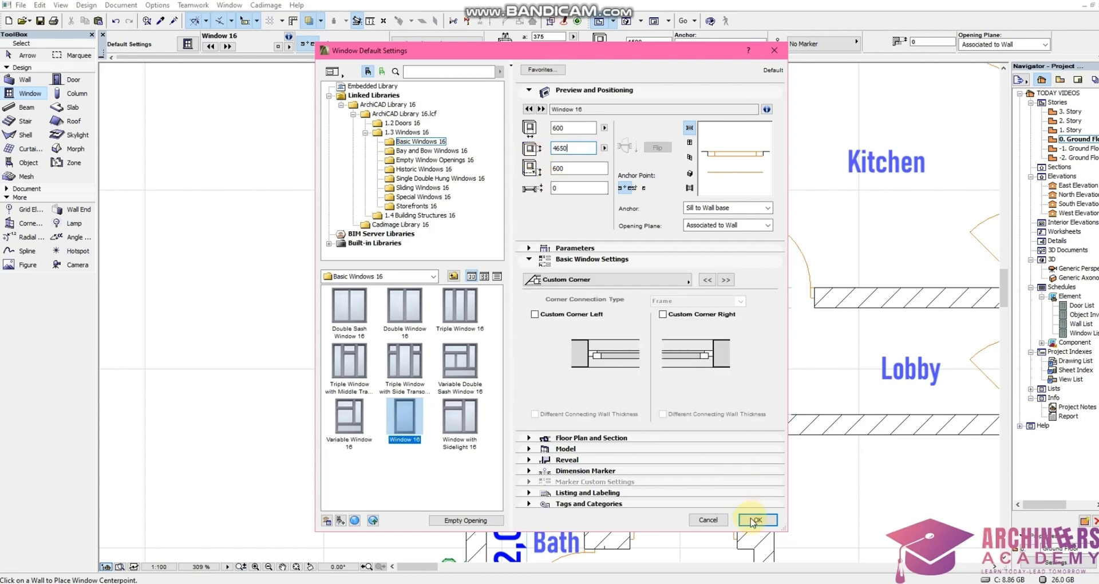
Review the window's material parameters and step through the Basic Window Settings pages
left_click(596, 249)
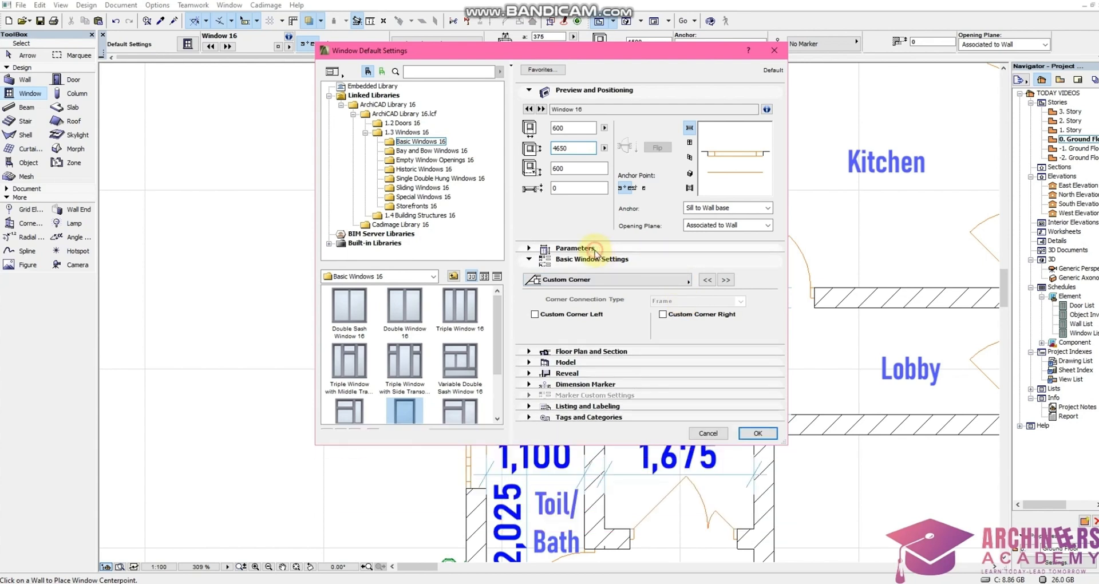
scroll(554, 344, "down", 5)
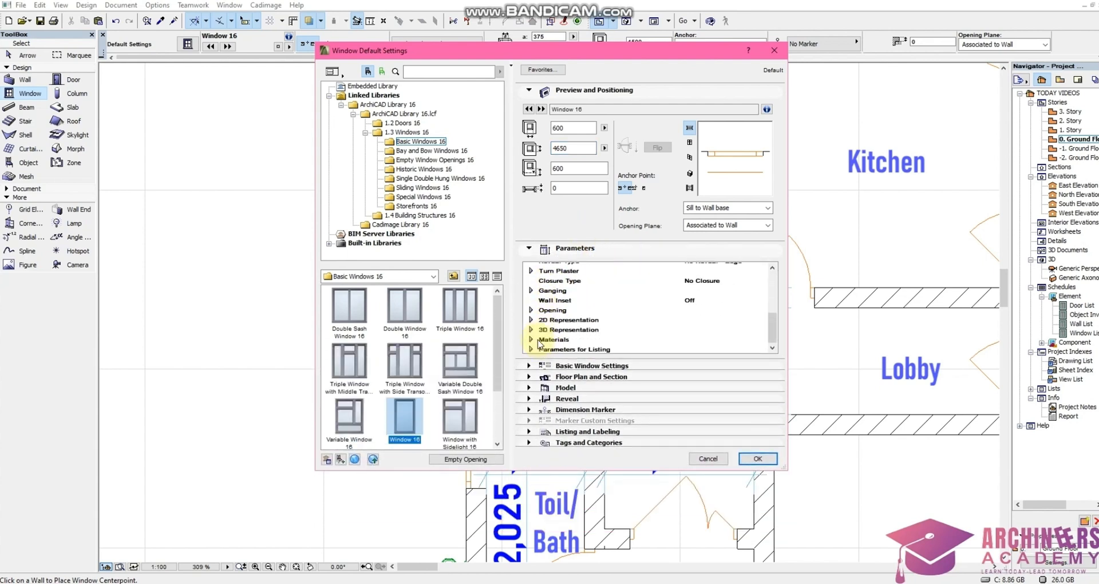
left_click(530, 338)
left_click(529, 336)
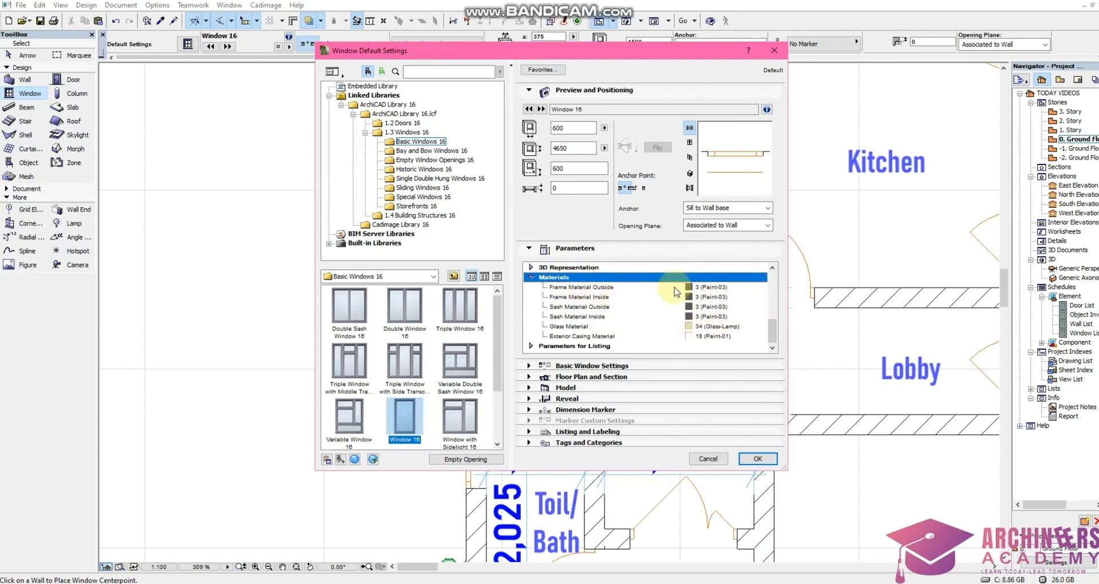
left_click(529, 367)
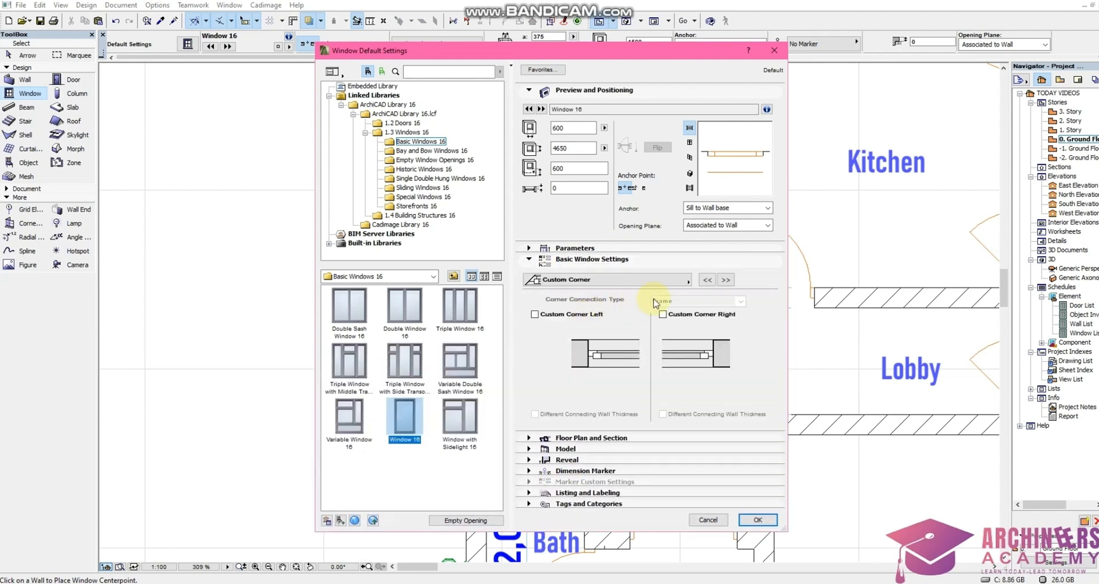
left_click(726, 281)
left_click(725, 281)
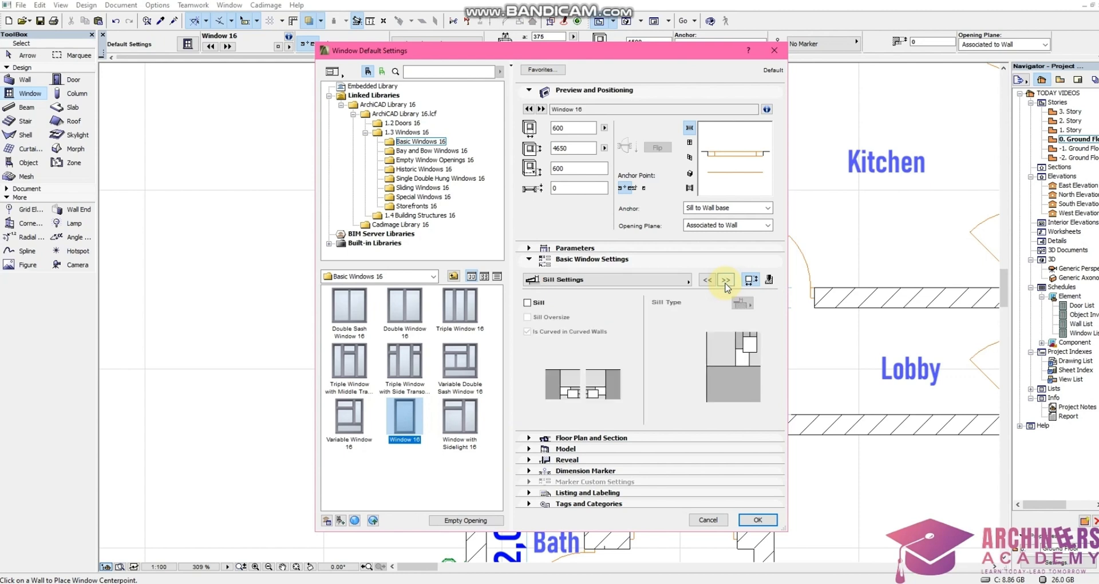
left_click(725, 281)
left_click(707, 281)
left_click(708, 281)
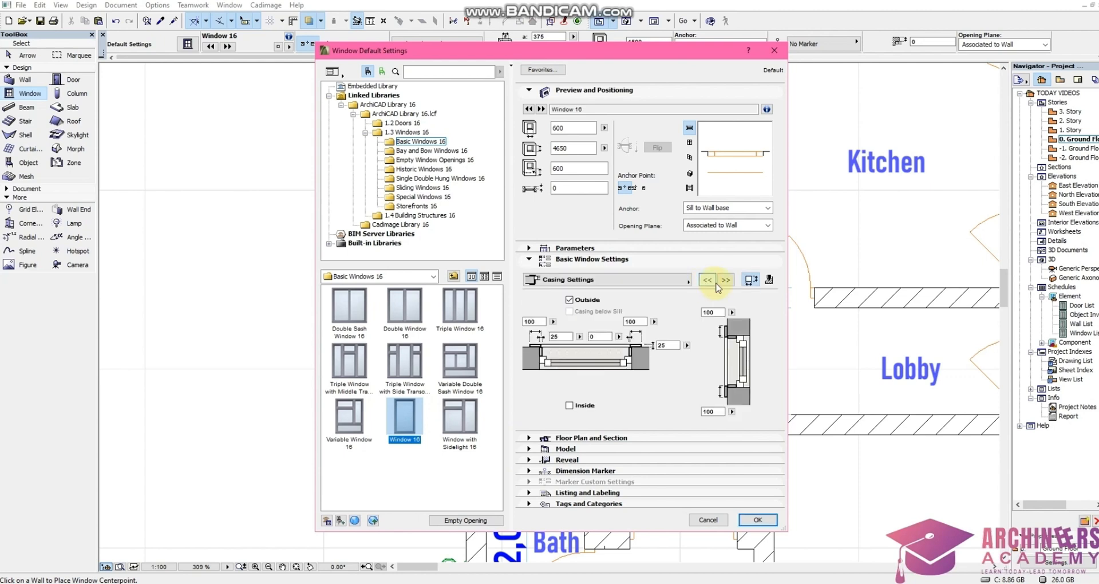
left_click(726, 281)
left_click(726, 281)
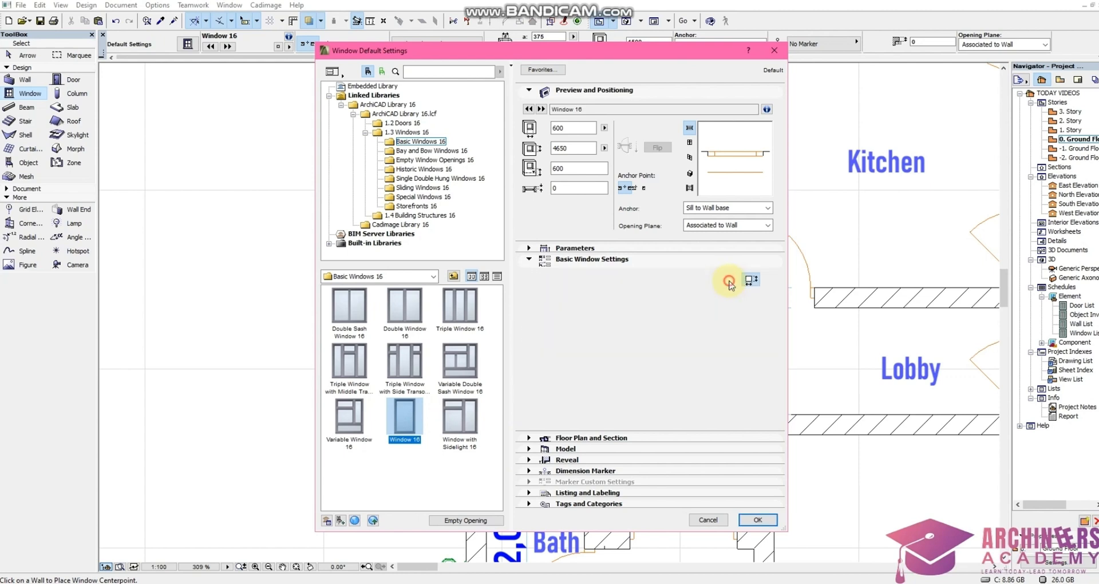
left_click(726, 280)
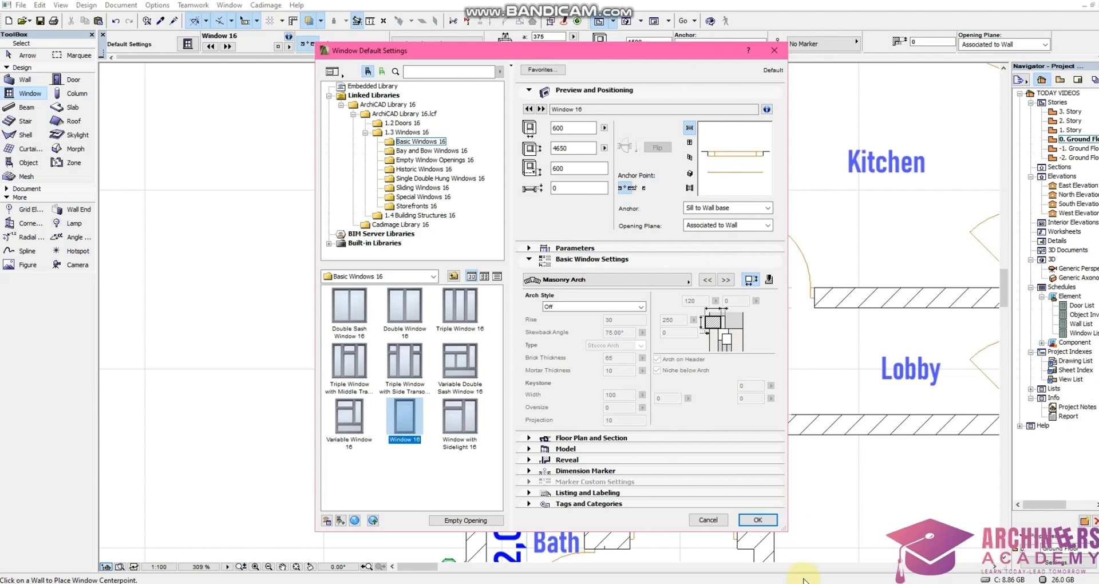
Confirm the window settings and place the tall window in the stair wall segment, revealed toward the exterior
left_click(761, 520)
left_click(477, 365)
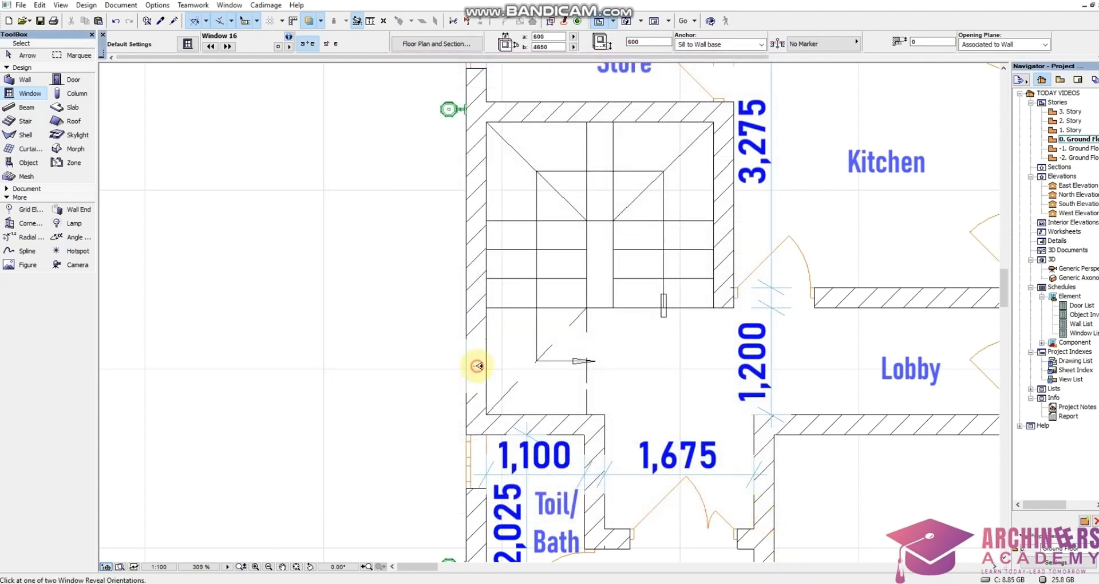
left_click(417, 367)
Show the whole model in 3D and orbit around the side facade to inspect the tall window
right_click(380, 347)
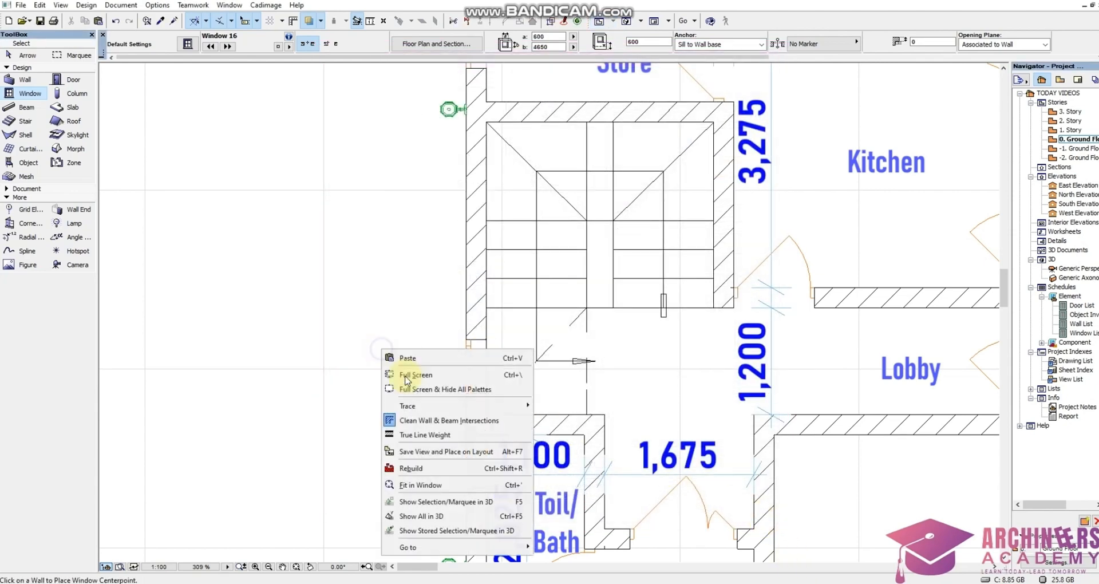
left_click(452, 518)
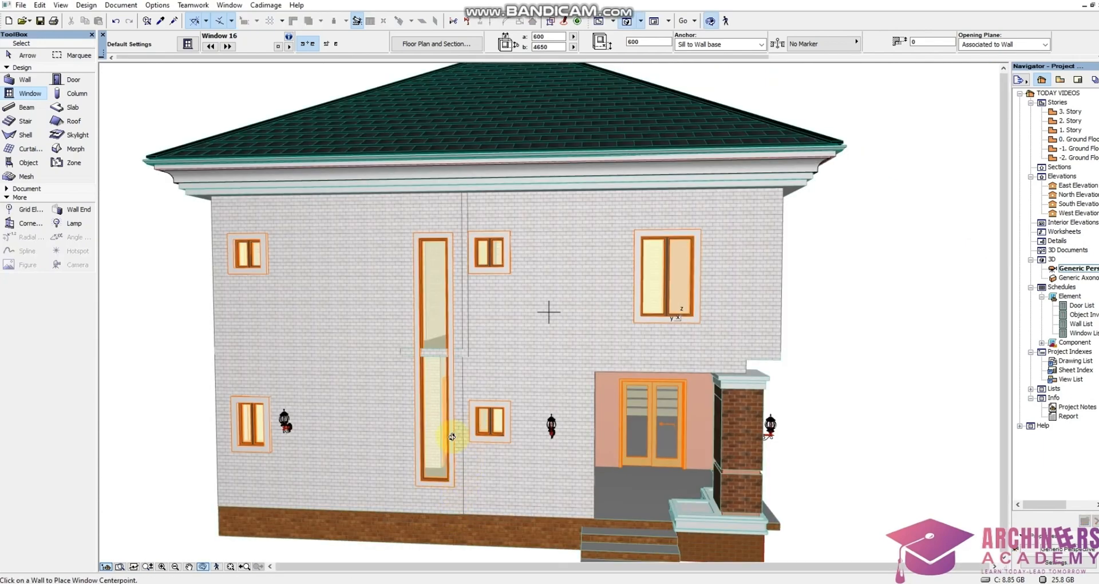
scroll(449, 406, "up", 2)
middle_click_drag(448, 407, 582, 380, "shift")
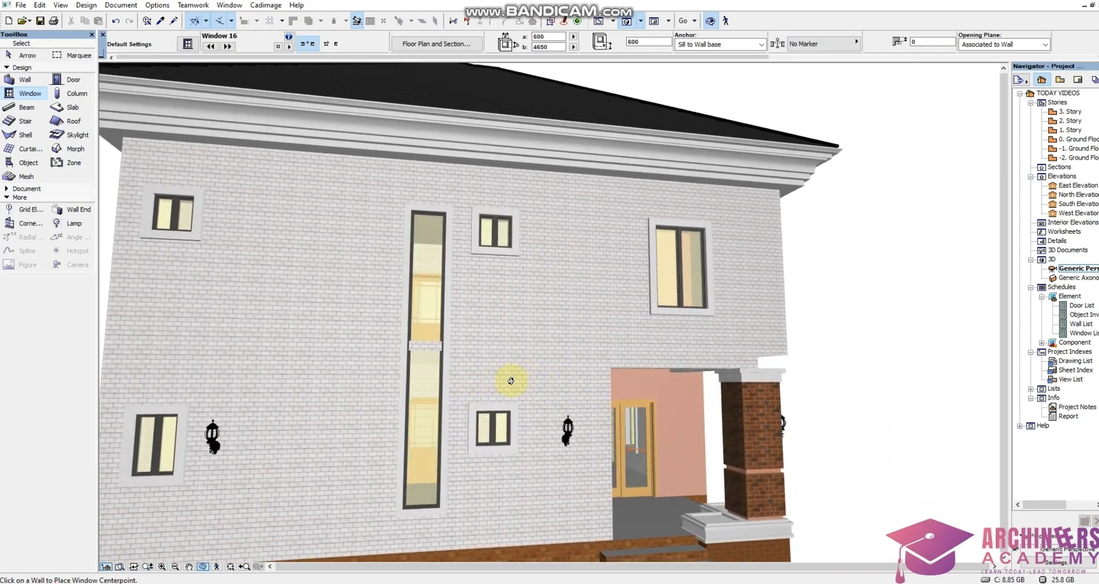
mouse_move(441, 349)
middle_mouse_down("shift")
mouse_move(584, 331)
mouse_move(545, 355)
mouse_move(433, 357)
middle_mouse_up("shift")
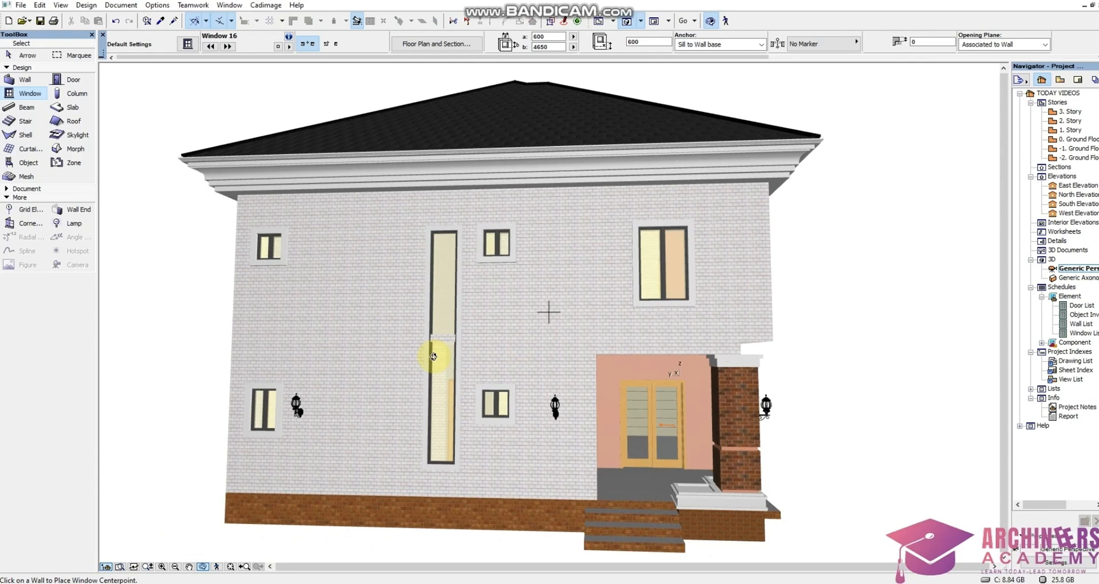
scroll(437, 506, "up", 2)
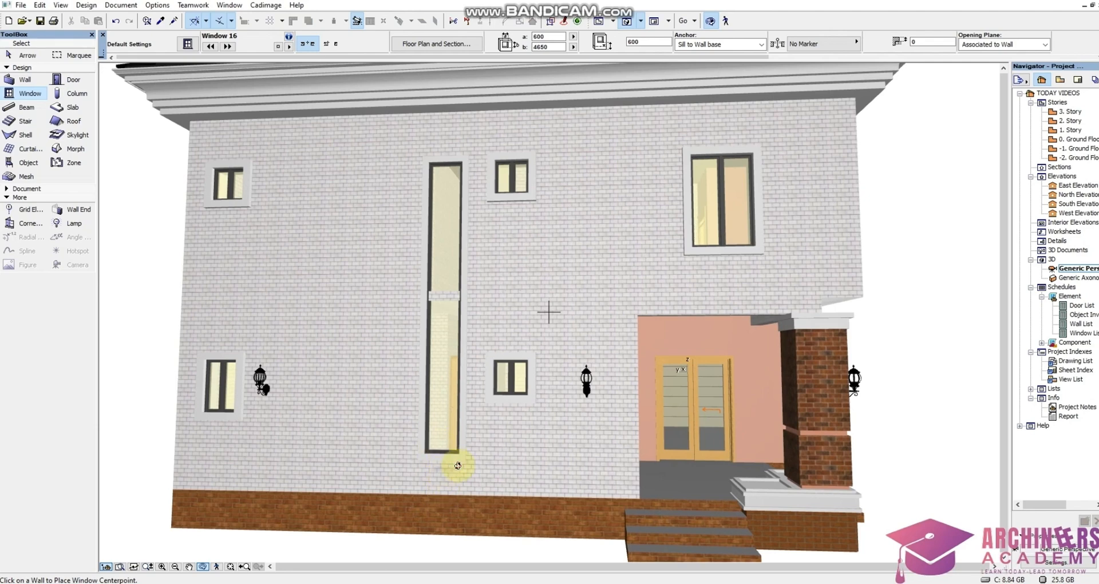
mouse_move(458, 466)
middle_mouse_down("shift")
mouse_move(422, 459)
mouse_move(461, 459)
mouse_move(457, 477)
middle_mouse_up("shift")
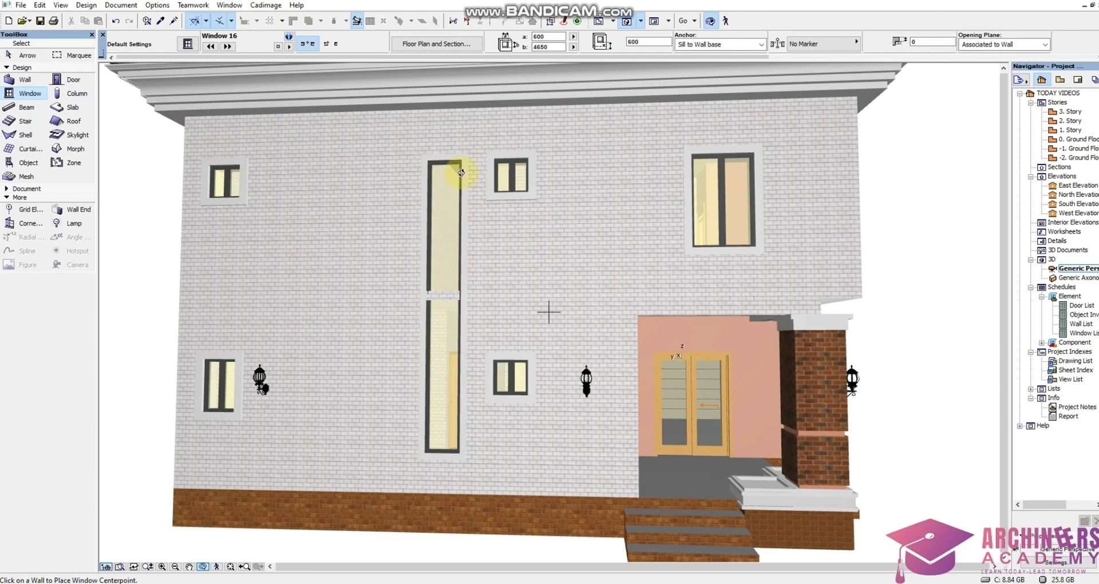
left_click_drag(440, 307, 466, 319)
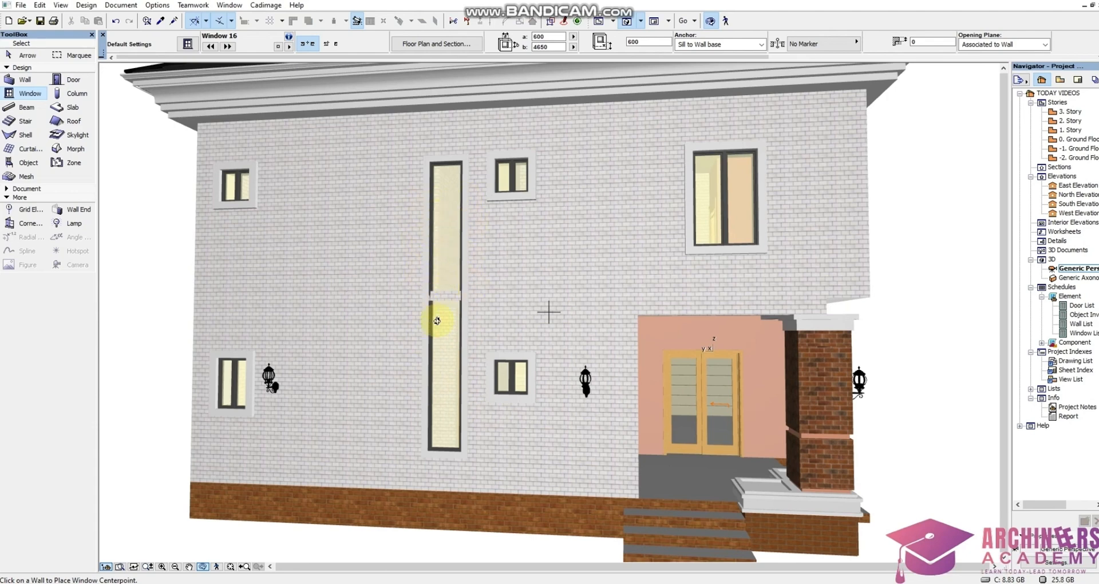
Select the tall window in the ground floor plan, open its settings and step through the Basic Window Settings pages
key("F2")
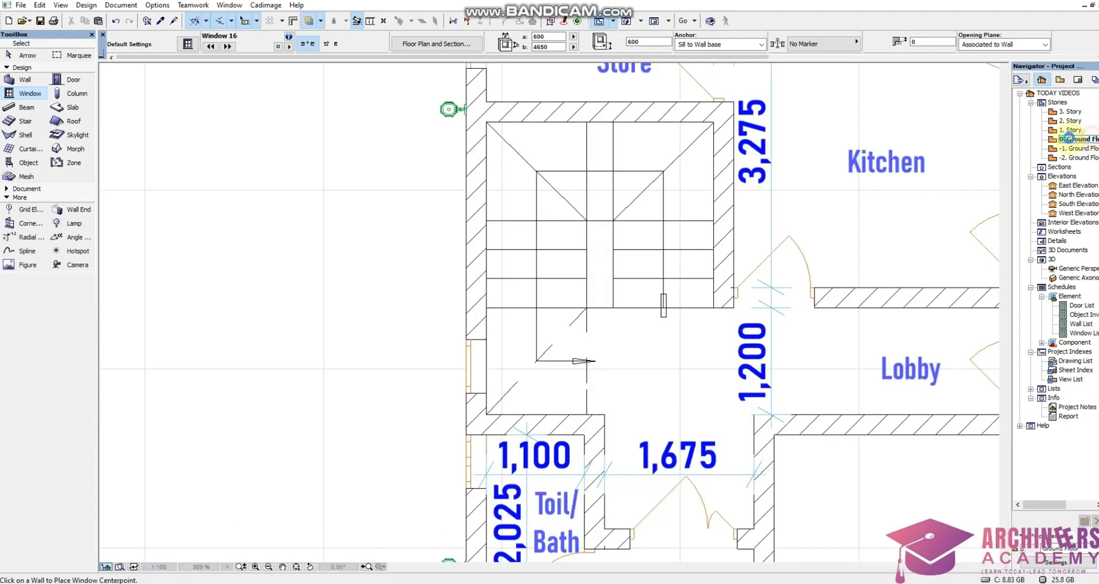
left_click(487, 393, "shift")
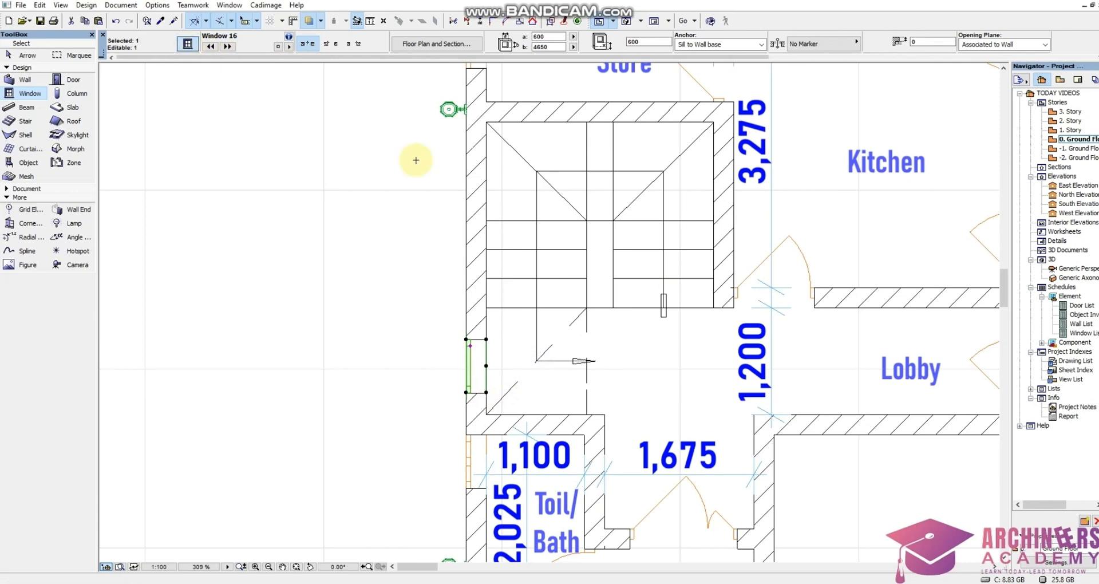
key("ctrl+t")
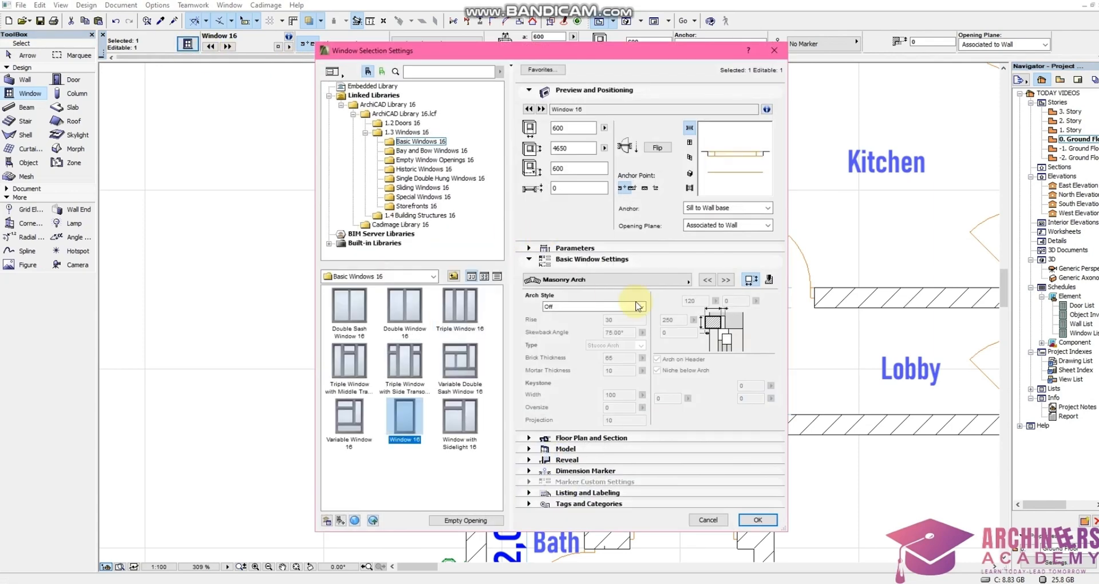
left_click(614, 263)
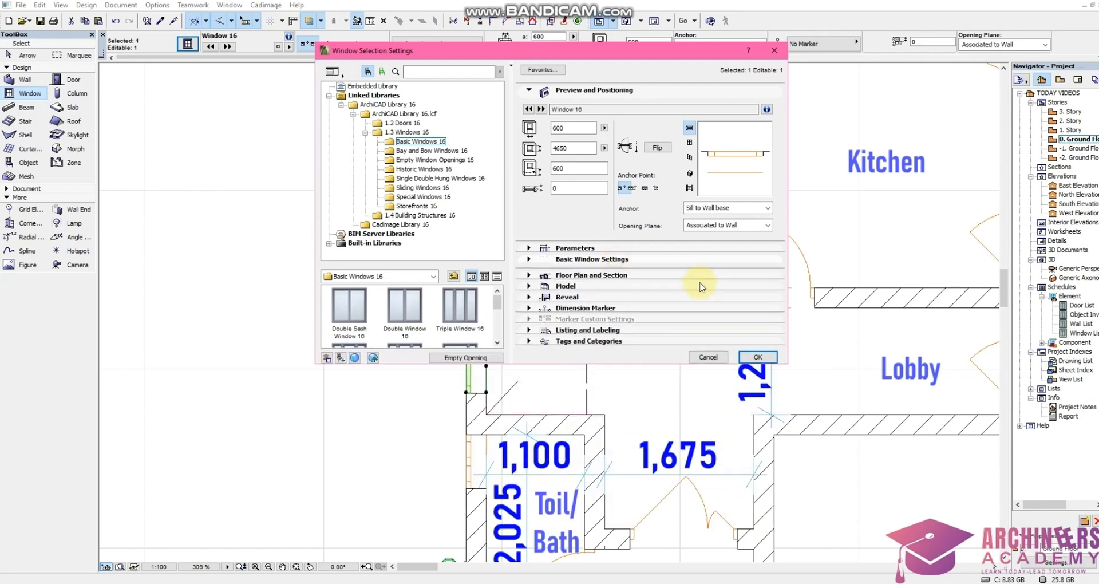
left_click(614, 263)
left_click(706, 279)
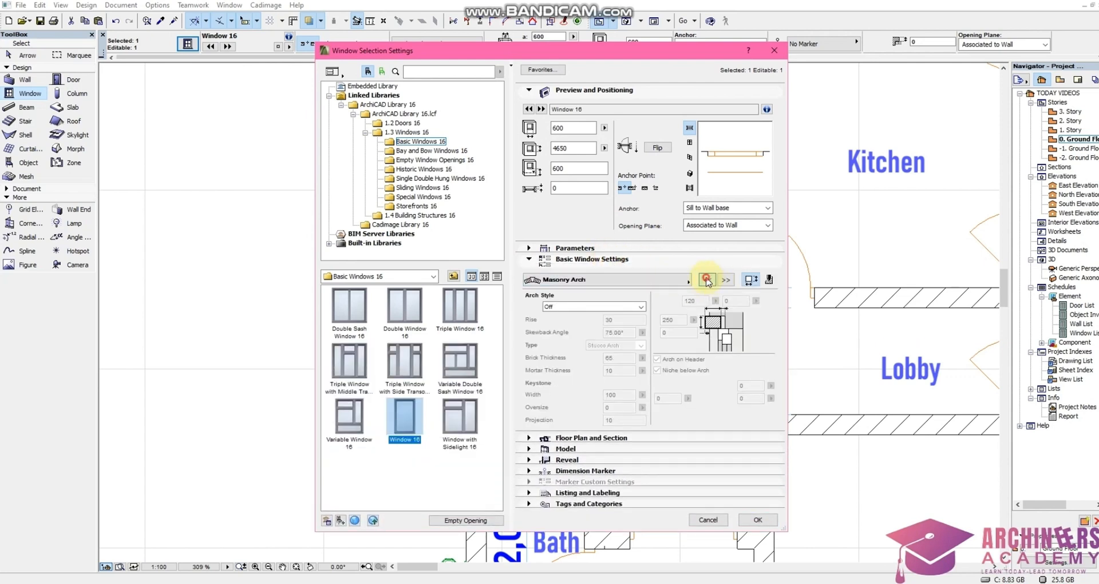
left_click(706, 279)
left_click(707, 279)
left_click(707, 280)
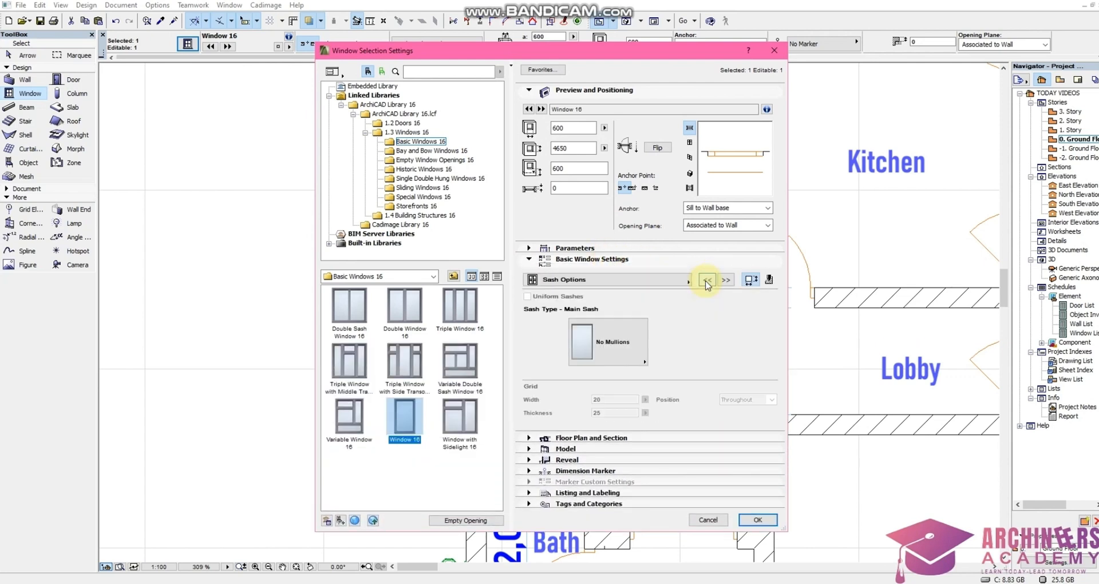
left_click(707, 280)
left_click(707, 280)
left_click(707, 279)
left_click(723, 282)
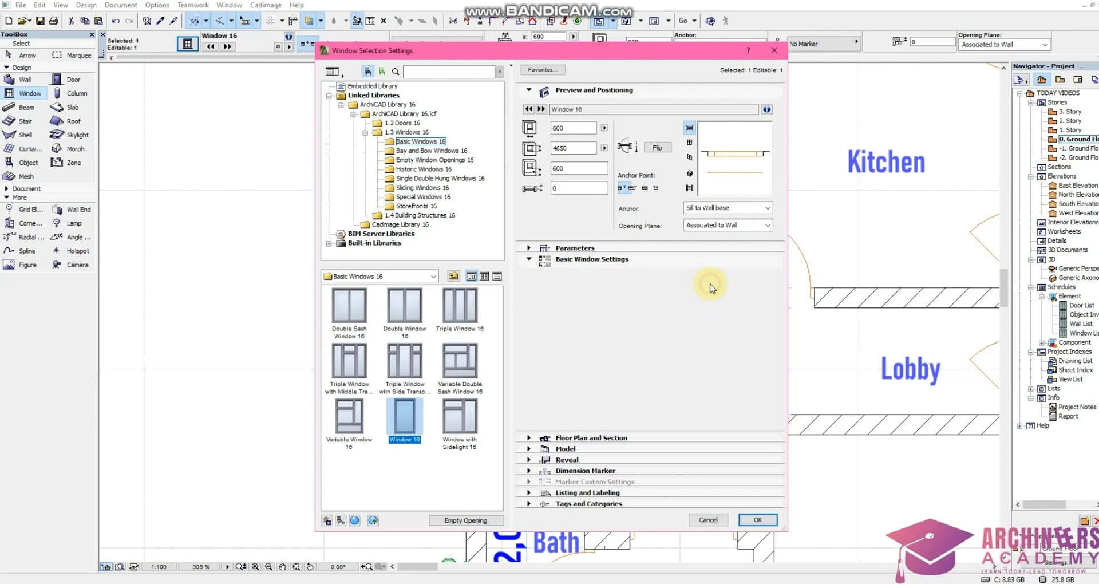
left_click(726, 280)
left_click(726, 280)
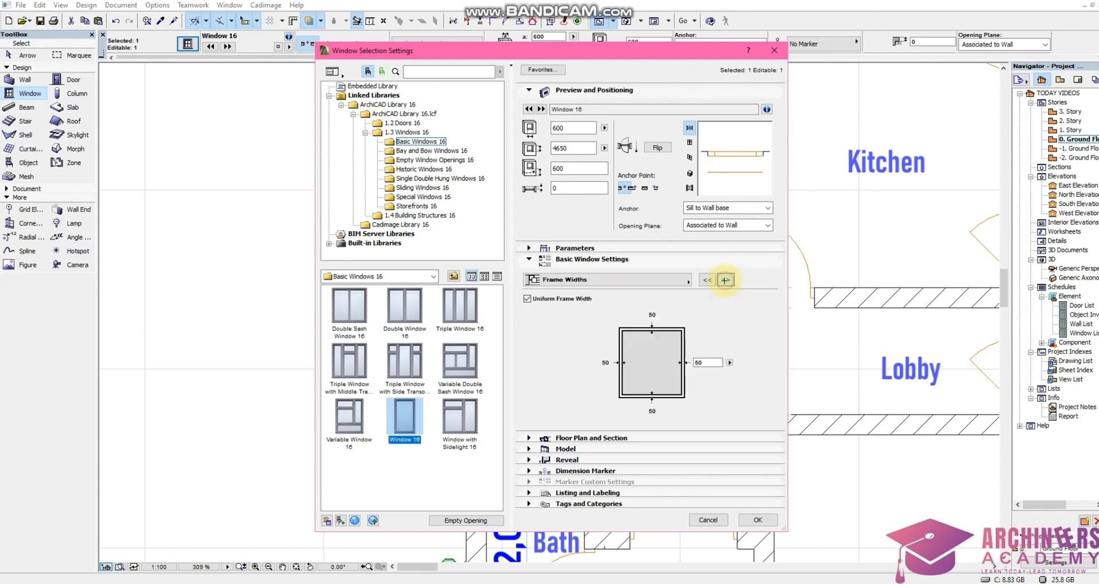
left_click(726, 280)
Set the window's sash type to H-V Grid with 5 vertical panes and 1 horizontal pane, and confirm the settings
left_click(608, 342)
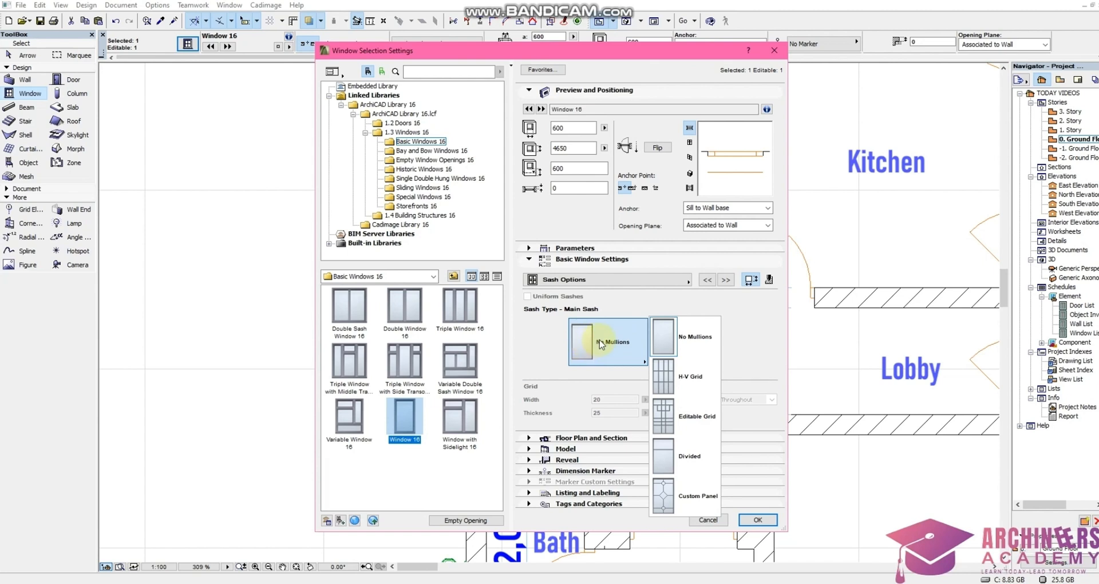
left_click(670, 378)
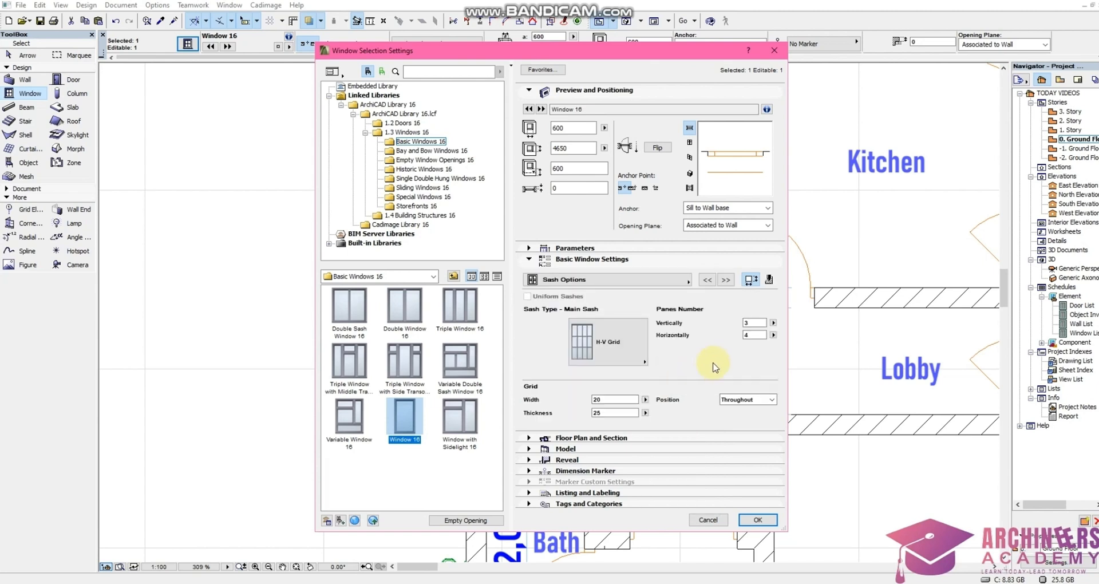
double_click(755, 334)
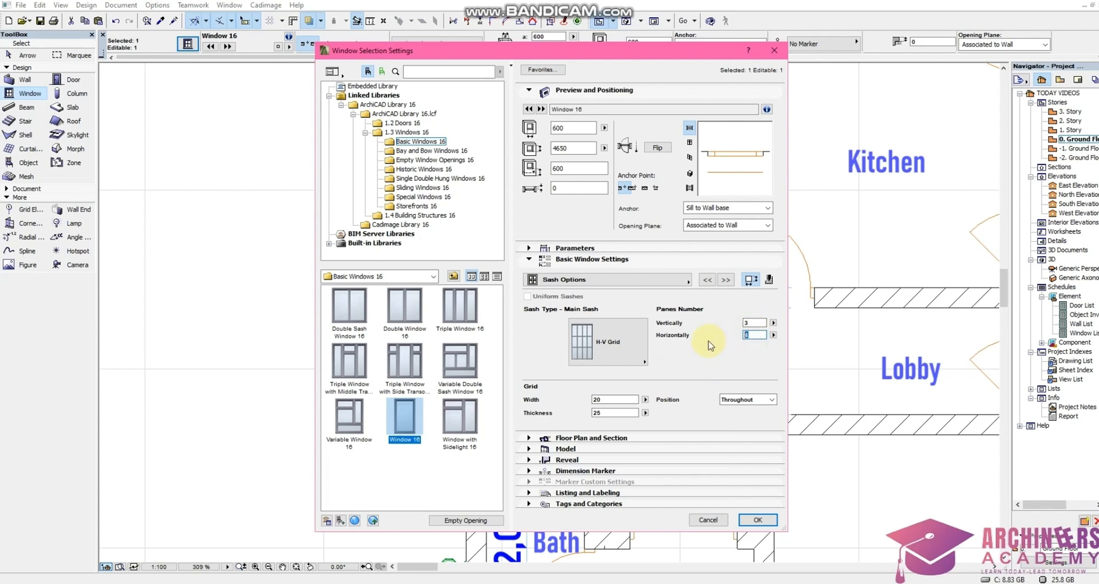
type("1")
double_click(747, 323)
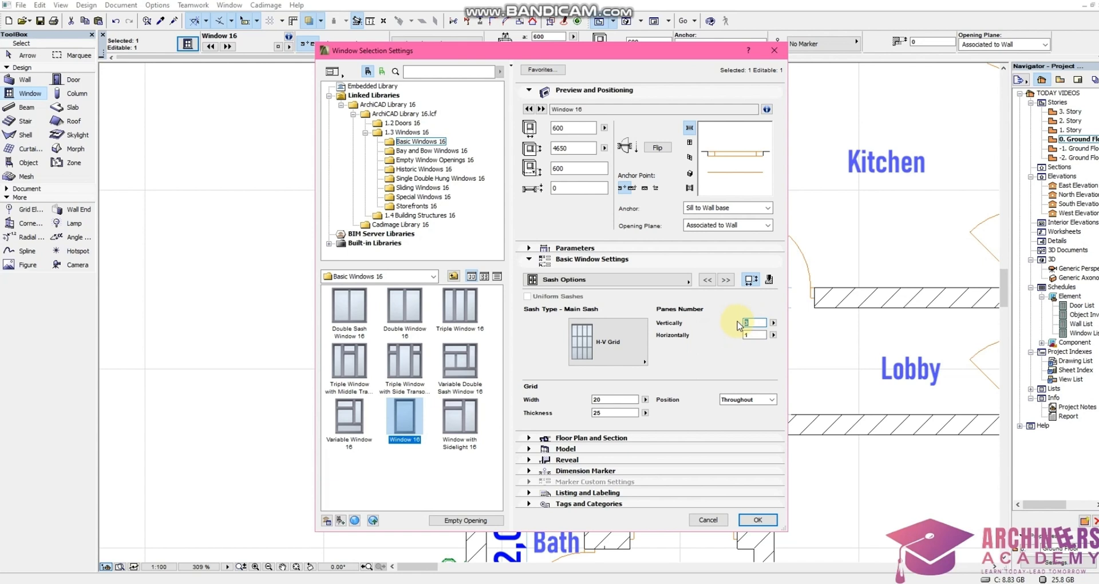
type("4")
right_click(748, 324)
left_click(751, 324)
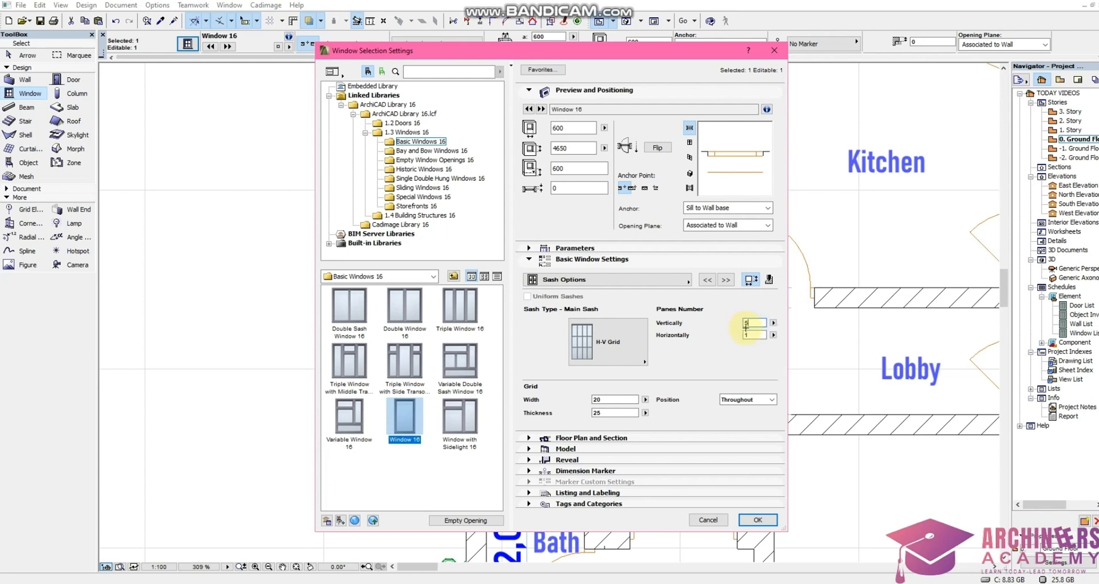
left_click(758, 520)
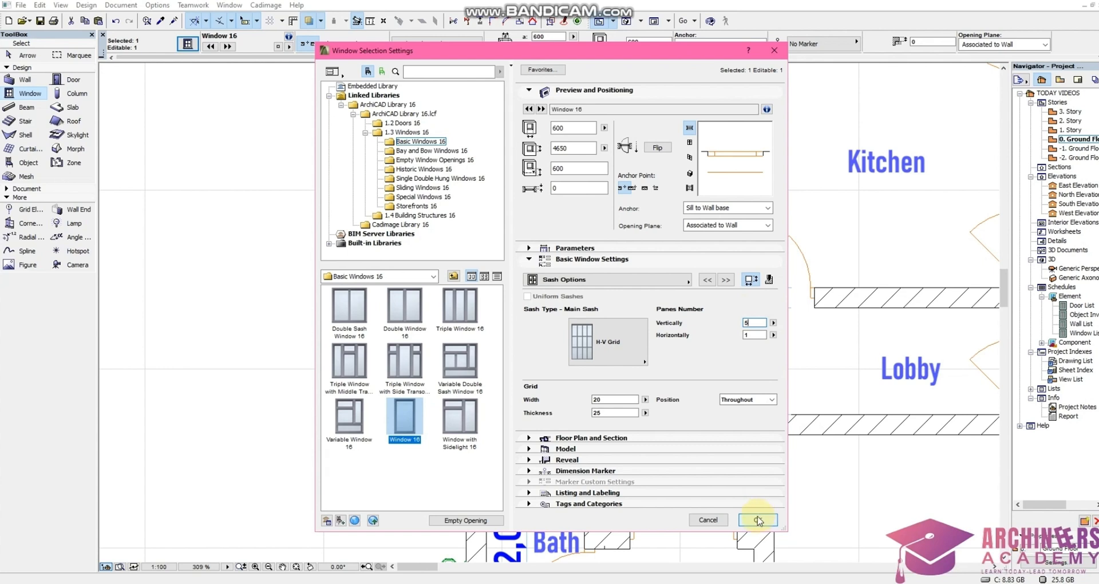
left_click(759, 521)
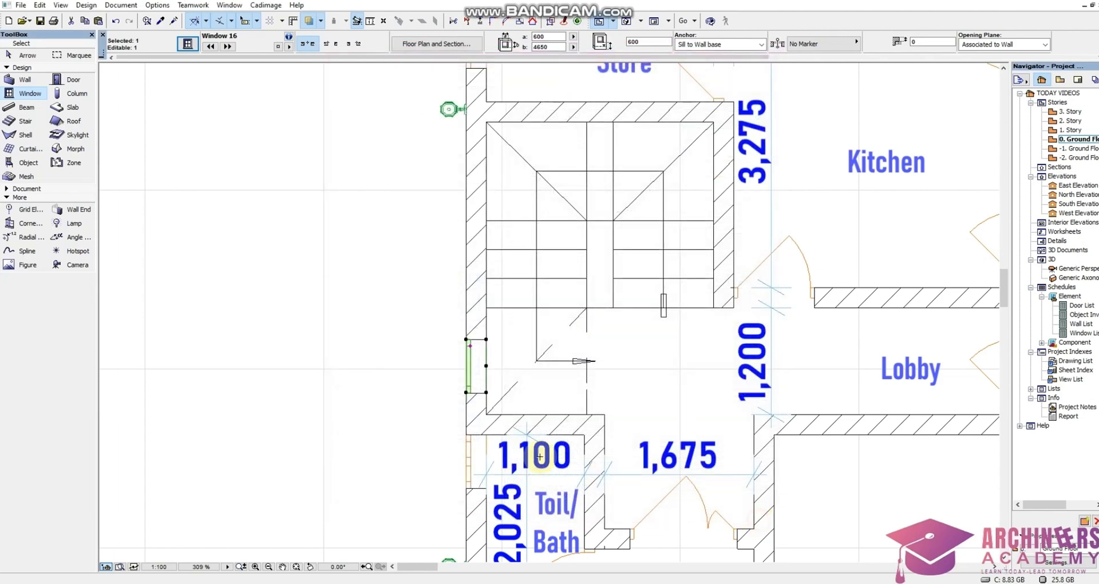
Show the selected window in 3D and orbit slightly to check the new pane grid
right_click(416, 418)
left_click(467, 364)
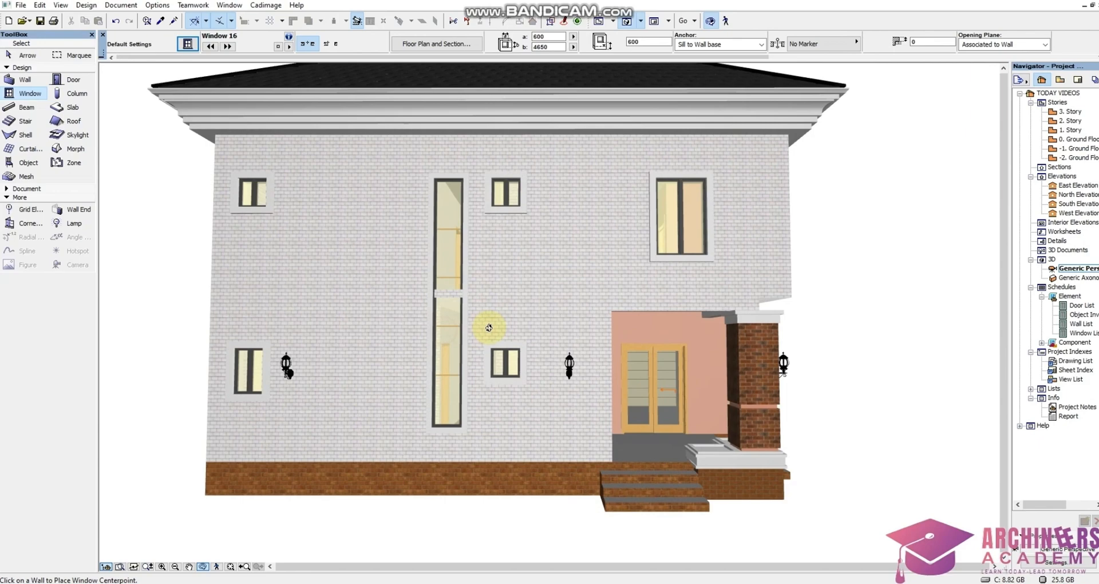
middle_click_drag(489, 328, 466, 316, "shift")
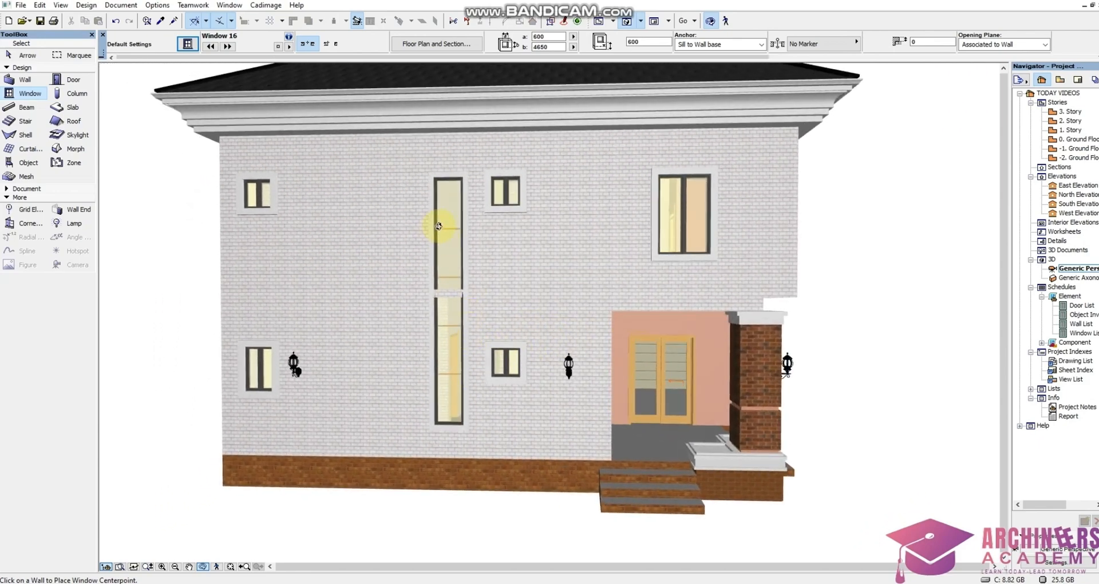
Reopen the window settings on the ground floor and set both outside and inside mullion materials to Paint-03
double_click(1081, 140)
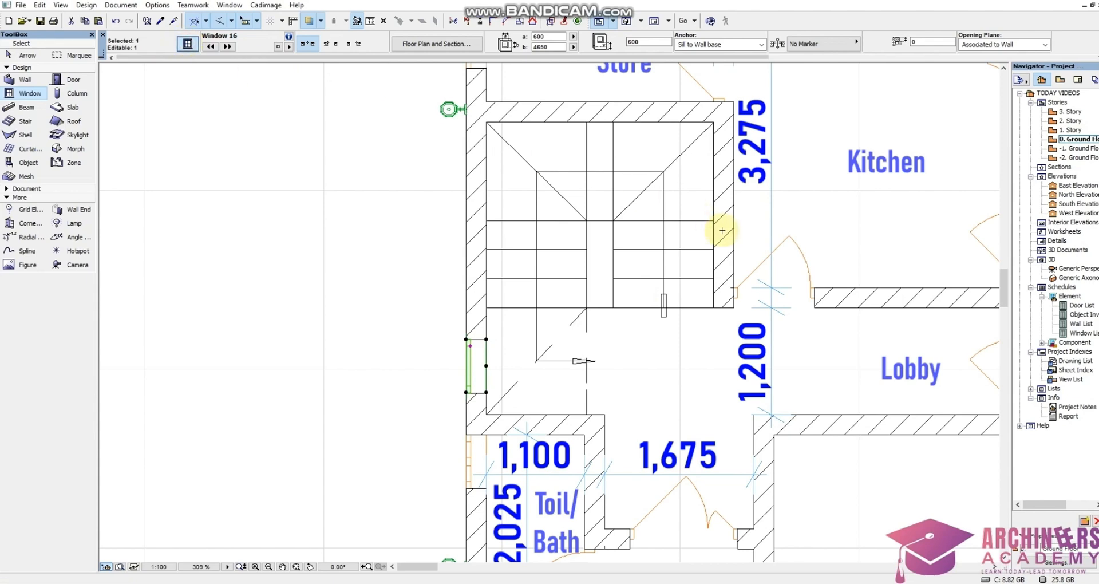
key("ctrl+t")
left_click(585, 259)
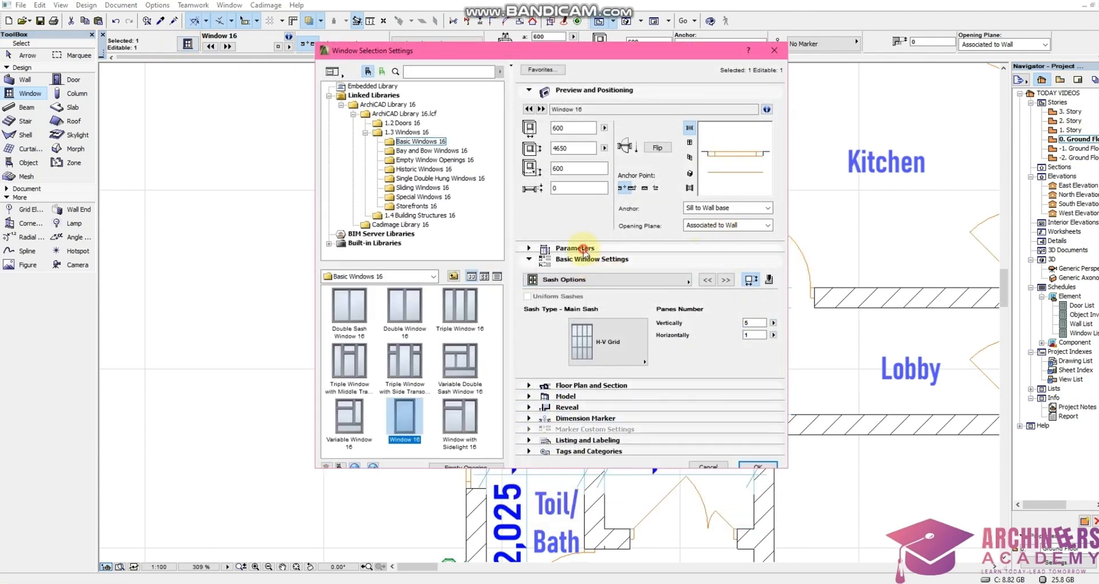
left_click(578, 249)
left_click(532, 337)
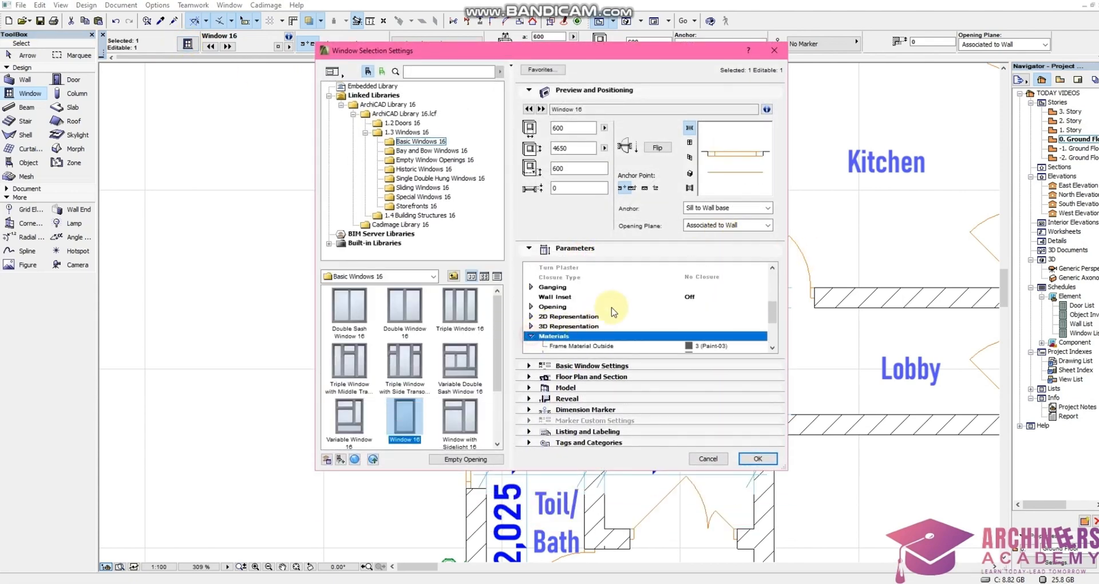
scroll(628, 300, "down", 3)
left_click(728, 317)
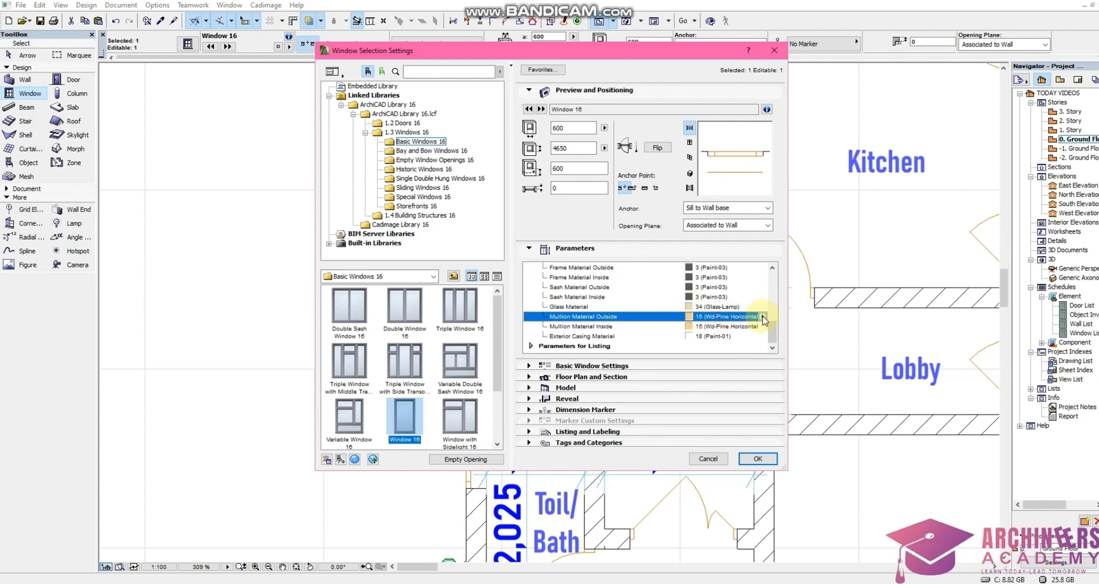
left_click(764, 318)
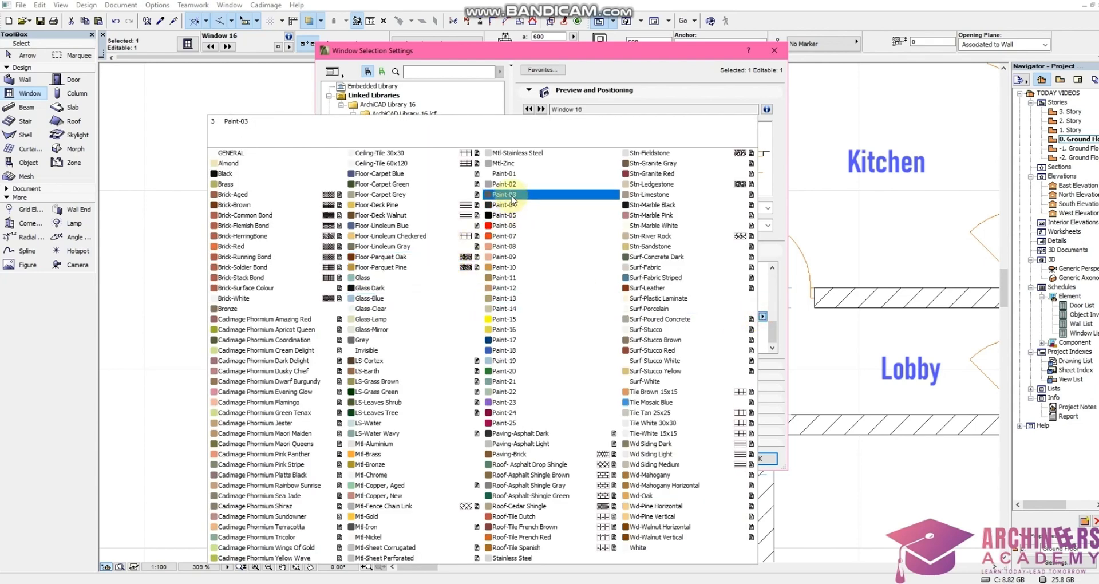
left_click(689, 288)
left_click(764, 326)
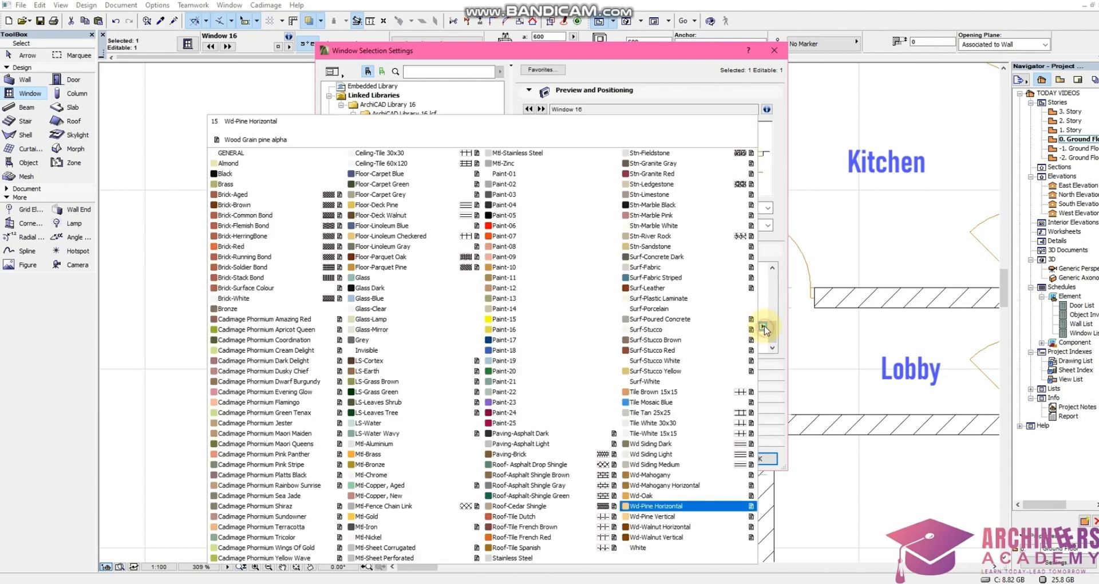
left_click(514, 196)
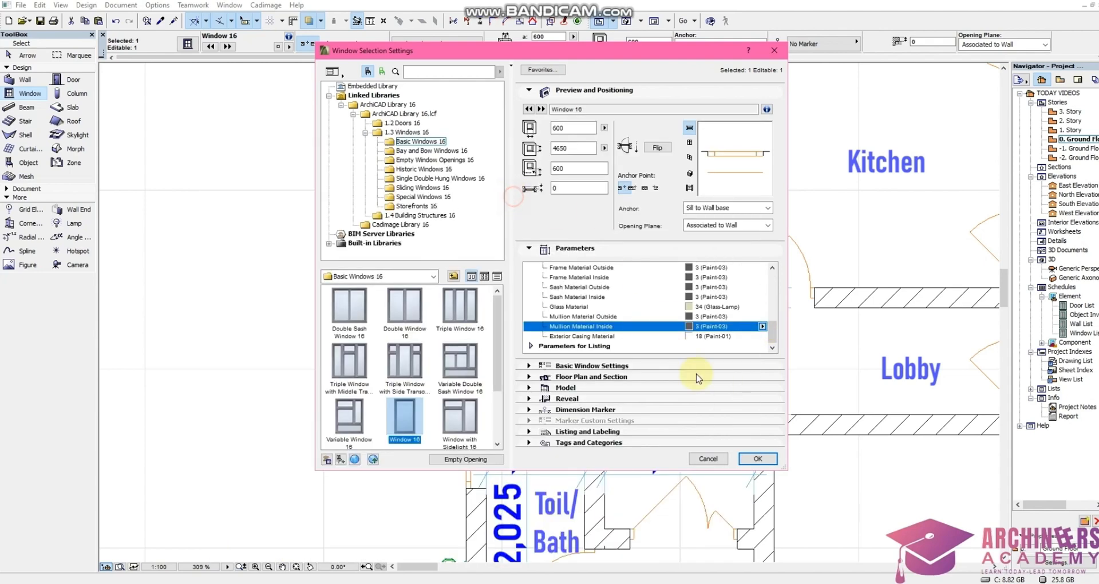
left_click(757, 458)
Show the window in 3D and zoom in on the facade to inspect the mullions and the floor strip crossing it
right_click(353, 405)
left_click(400, 349)
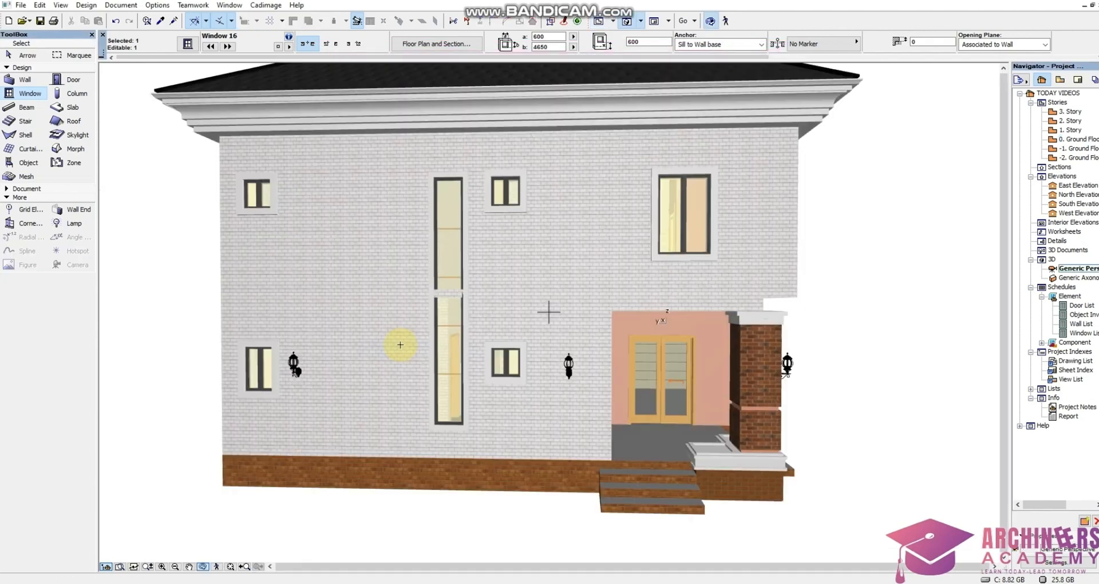
left_click_drag(503, 270, 461, 384)
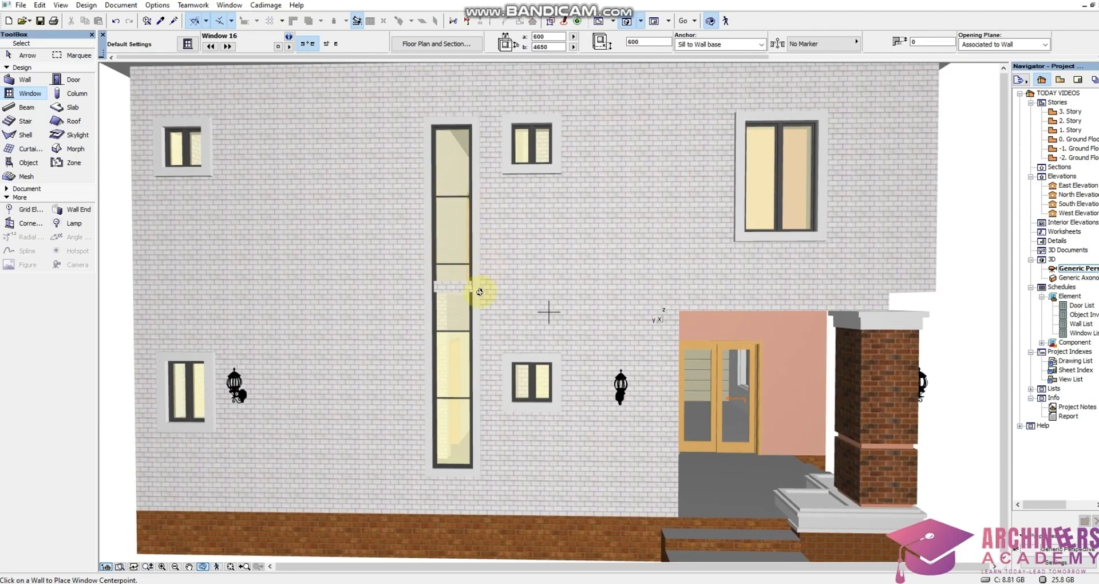
left_click_drag(480, 292, 480, 318)
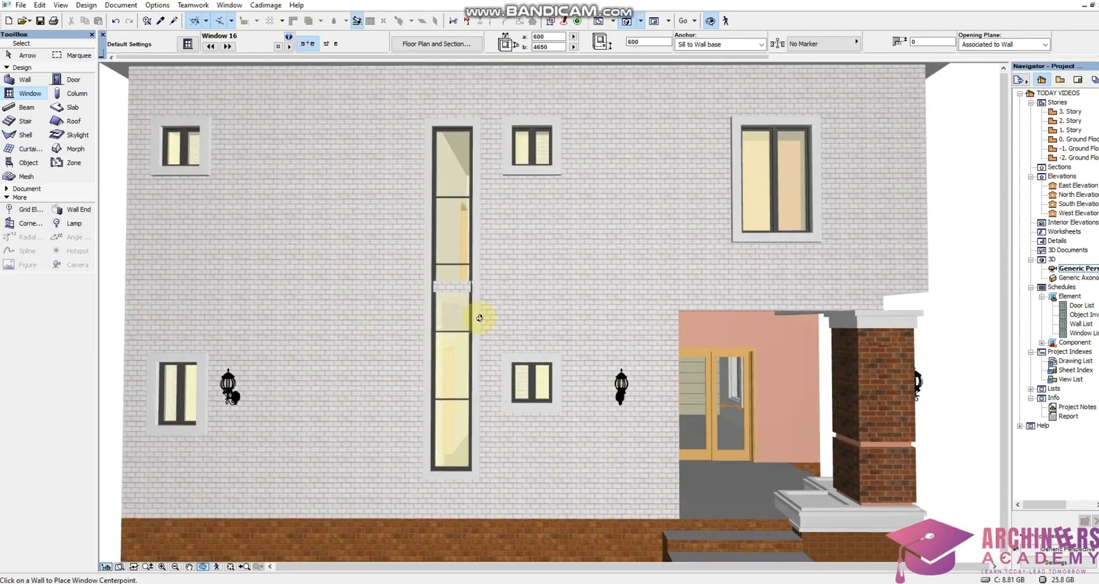
scroll(456, 231, "up", 2)
left_click_drag(422, 248, 445, 306)
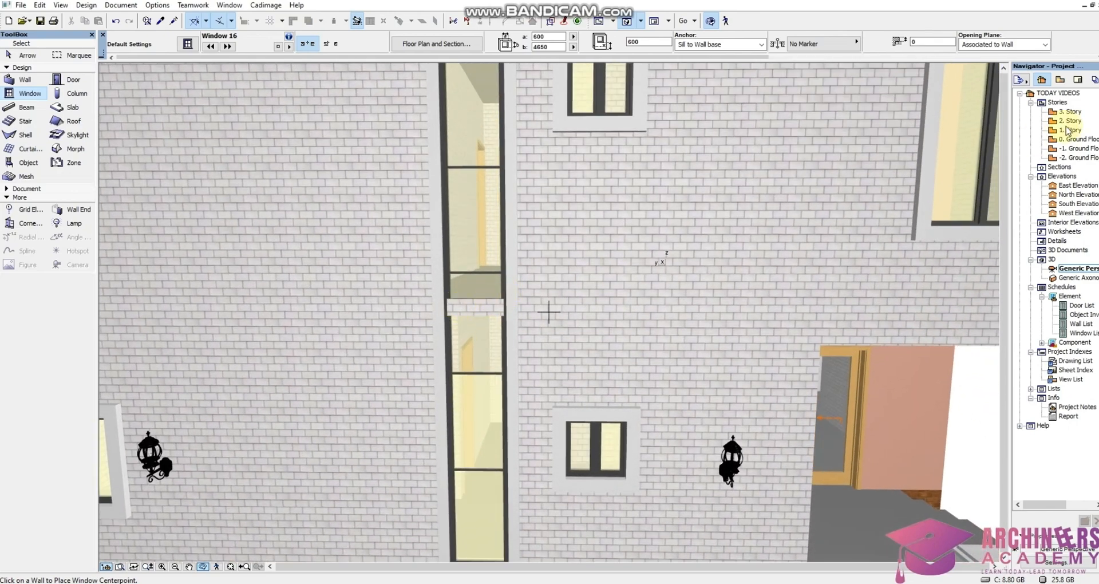
scroll(563, 259, "down", 4)
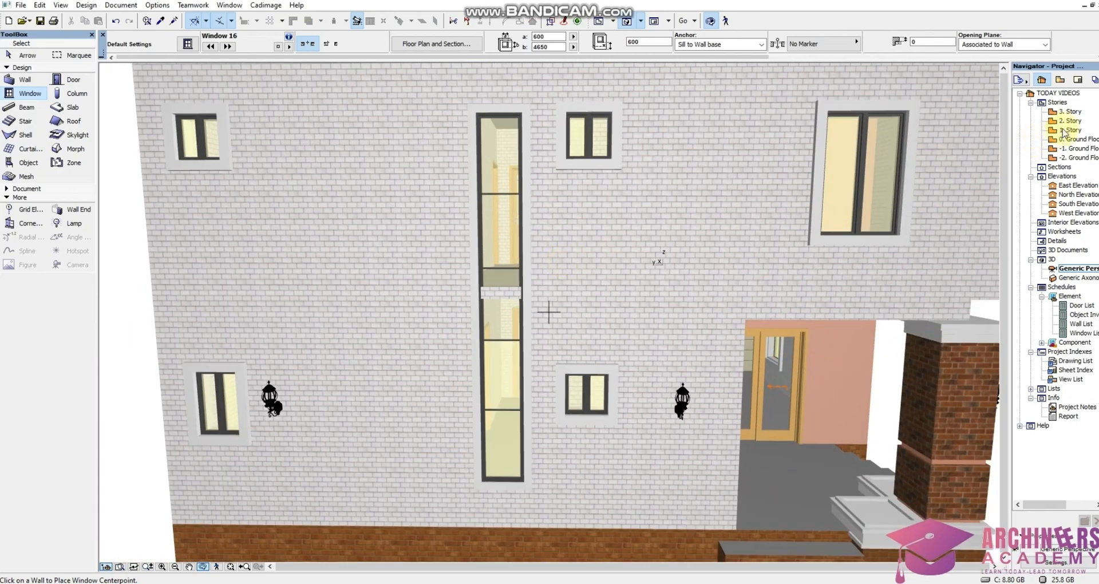
On 1. Story, subtract a rectangle about 196 × 608 mm from the floor slab where it crosses the tall window
double_click(1064, 131)
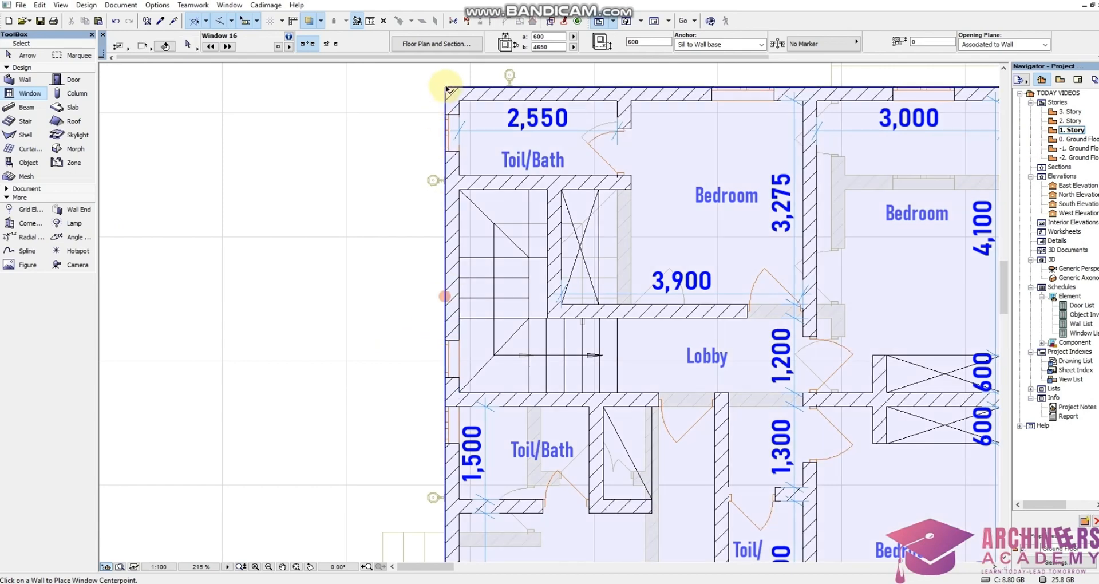
left_click(445, 88, "shift")
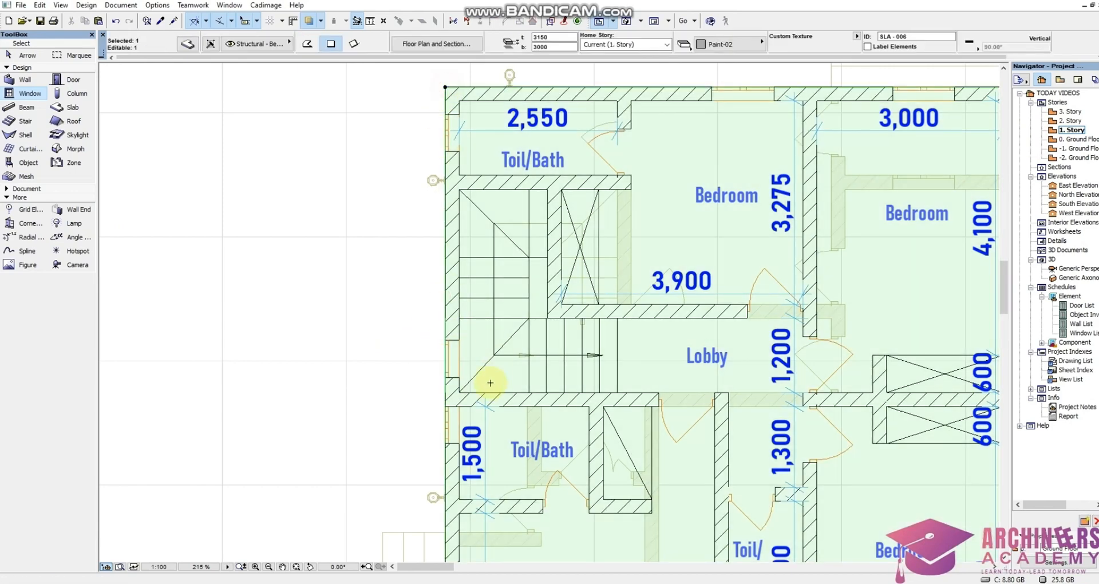
scroll(443, 324, "up", 5)
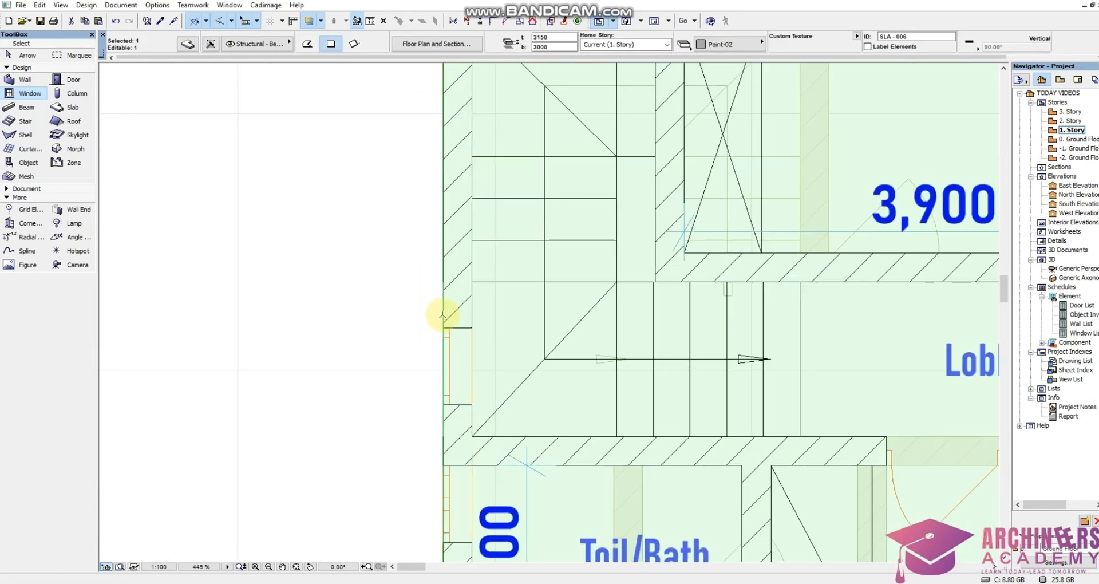
left_click(443, 315)
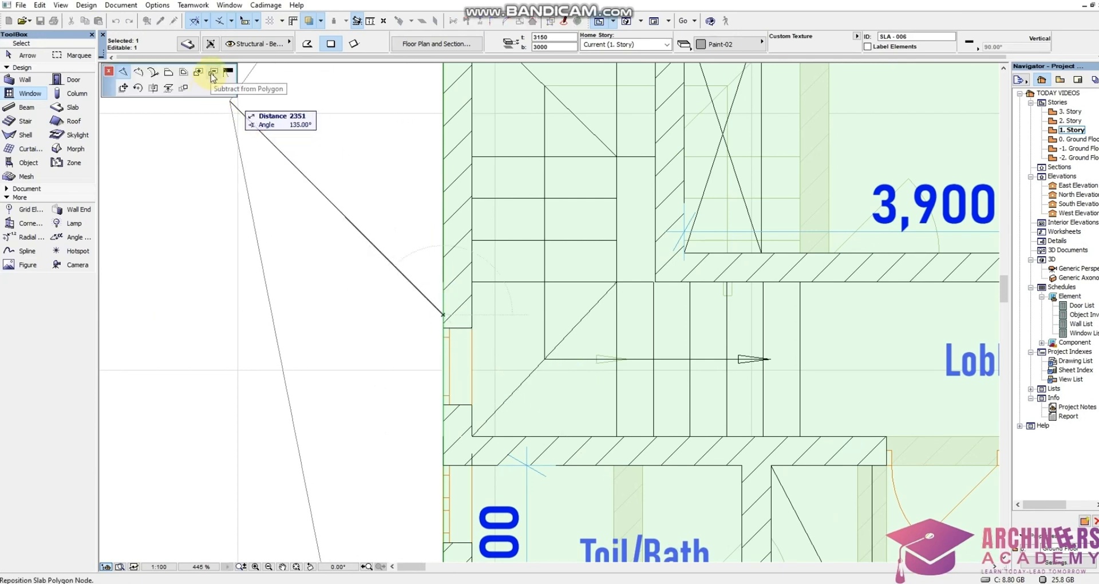
left_click(213, 73)
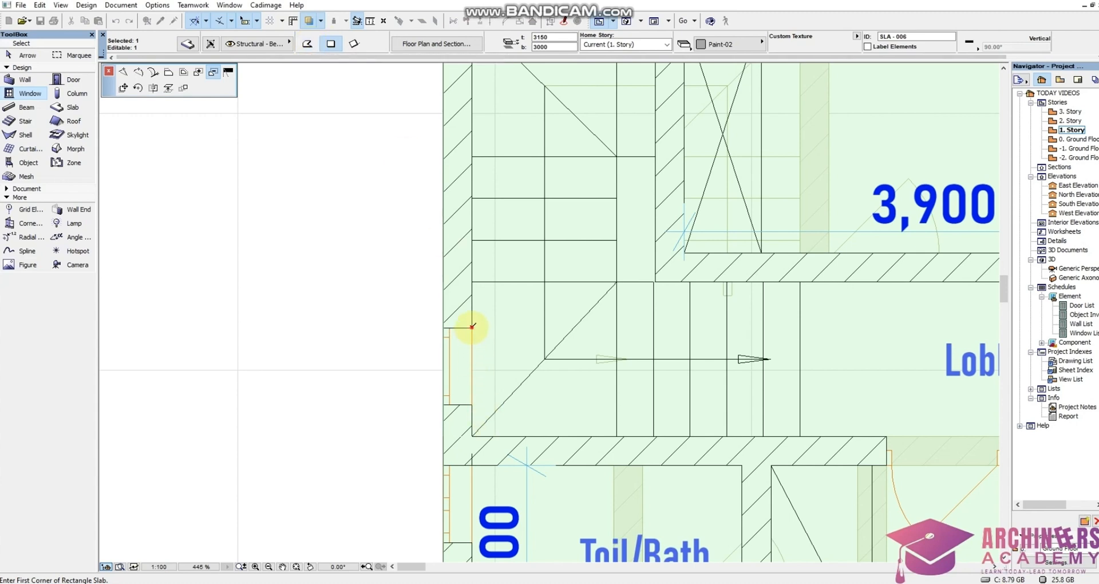
left_click(472, 328)
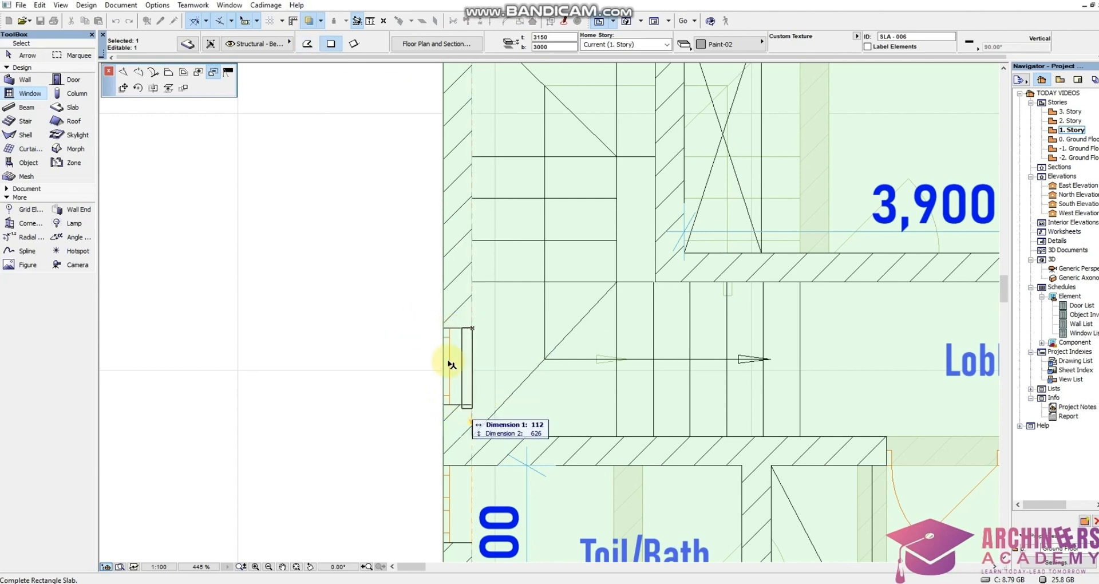
left_click(446, 406)
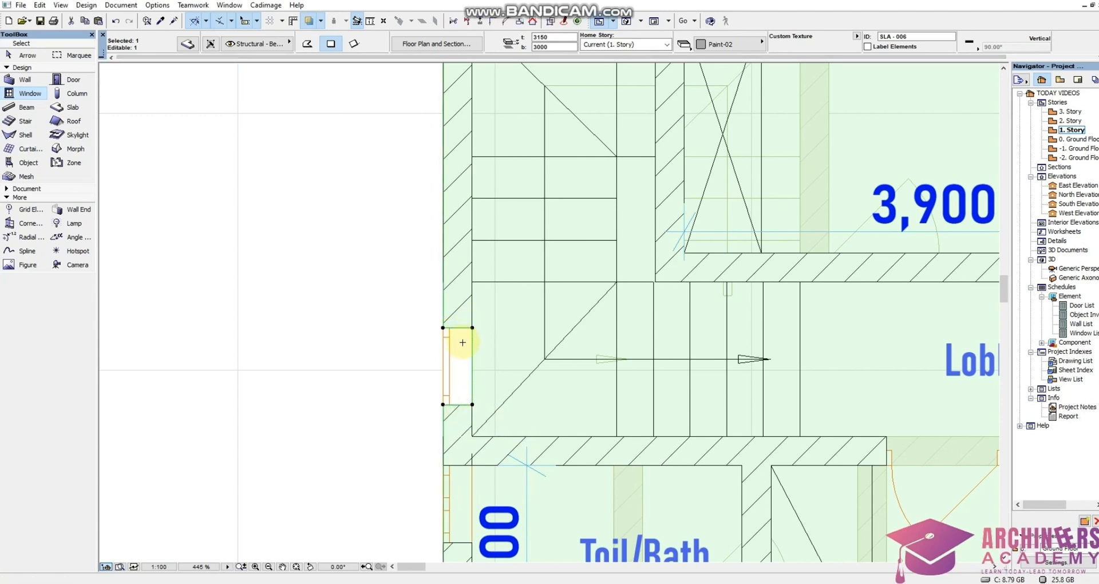
Show the model in 3D and orbit around the house to review the uninterrupted tall window
right_click(358, 405)
left_click(372, 350)
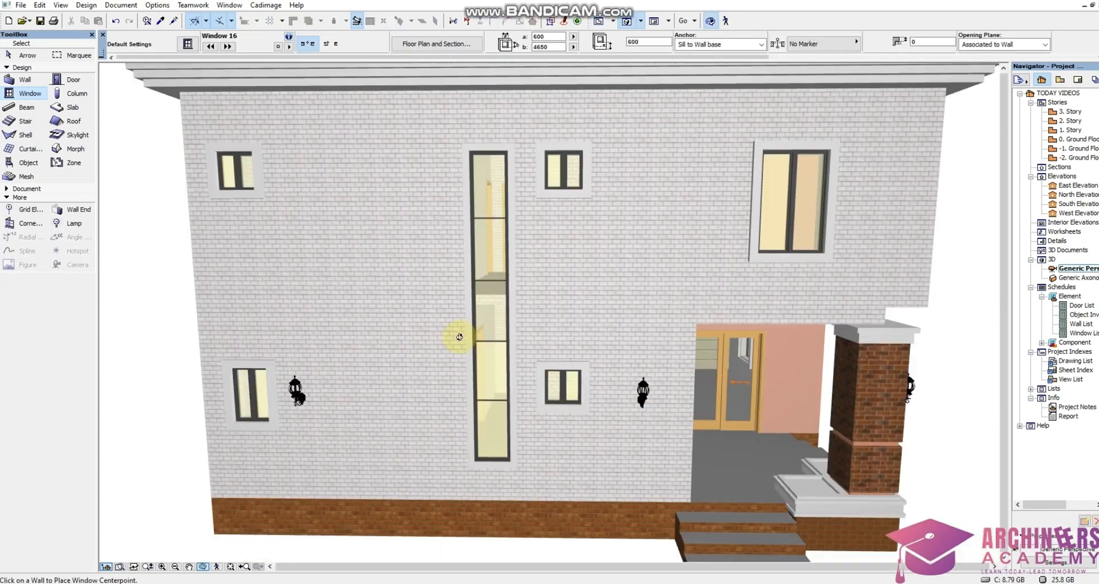
middle_click_drag(459, 336, 479, 368, "shift")
scroll(378, 372, "down", 5)
scroll(481, 367, "up", 5)
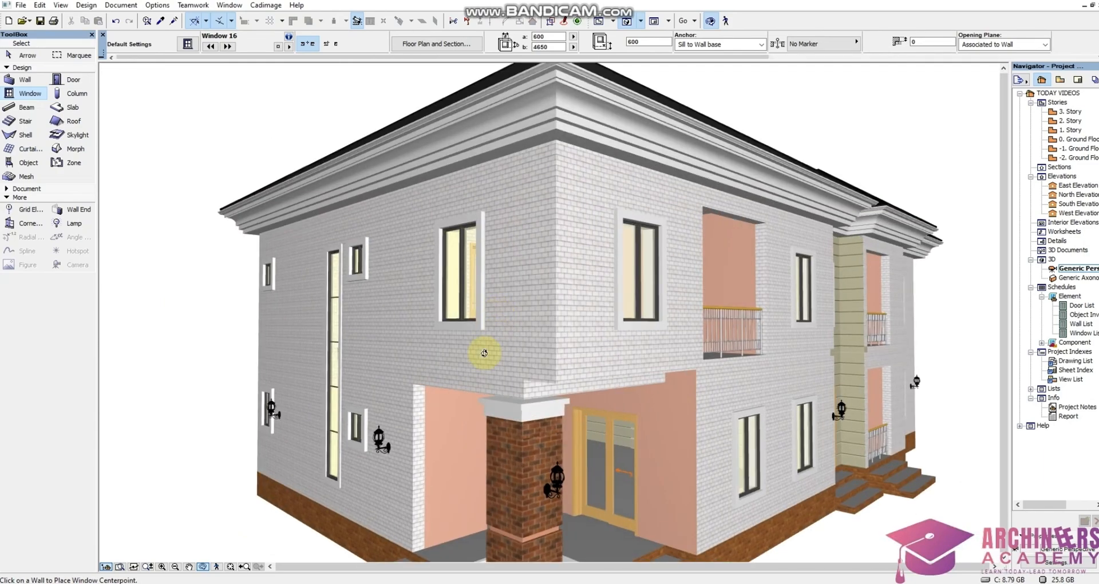
scroll(486, 338, "down", 5)
middle_click_drag(488, 319, 510, 201, "shift")
scroll(523, 184, "up", 6)
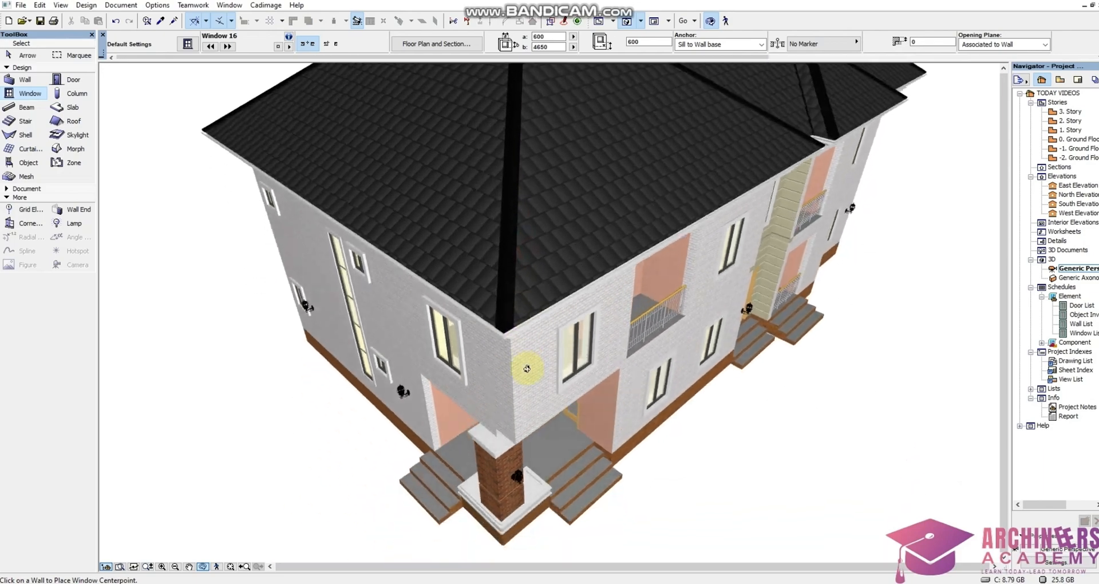
left_click_drag(527, 368, 466, 167)
scroll(477, 259, "down", 3)
scroll(492, 246, "up", 4)
scroll(563, 277, "up", 3)
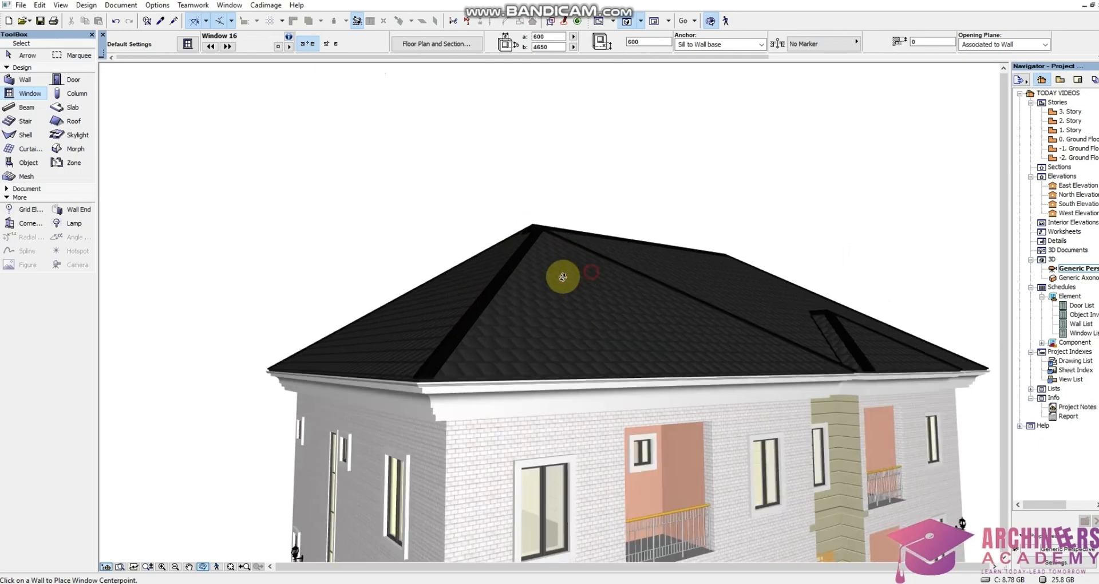
left_click_drag(563, 277, 590, 282)
scroll(589, 282, "down", 2)
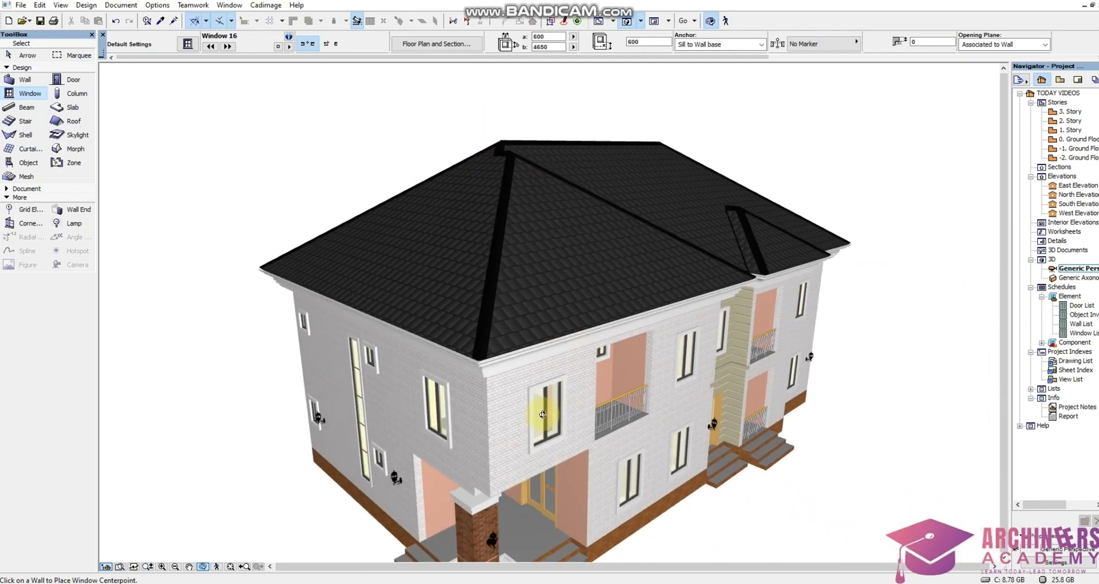
left_click_drag(542, 414, 499, 326)
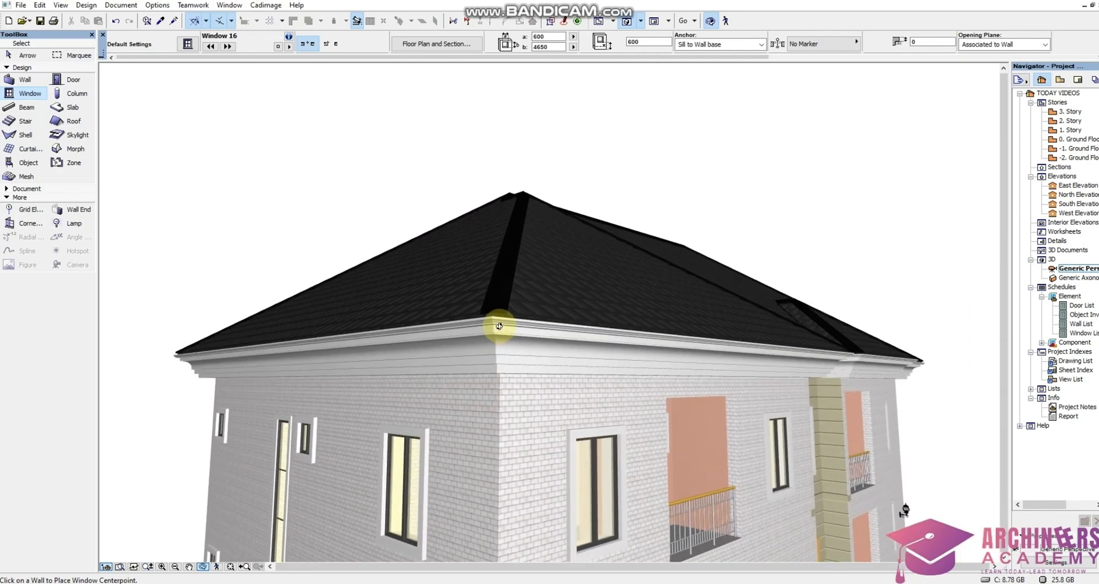
scroll(465, 331, "down", 2)
left_click_drag(469, 393, 559, 290)
scroll(560, 290, "down", 3)
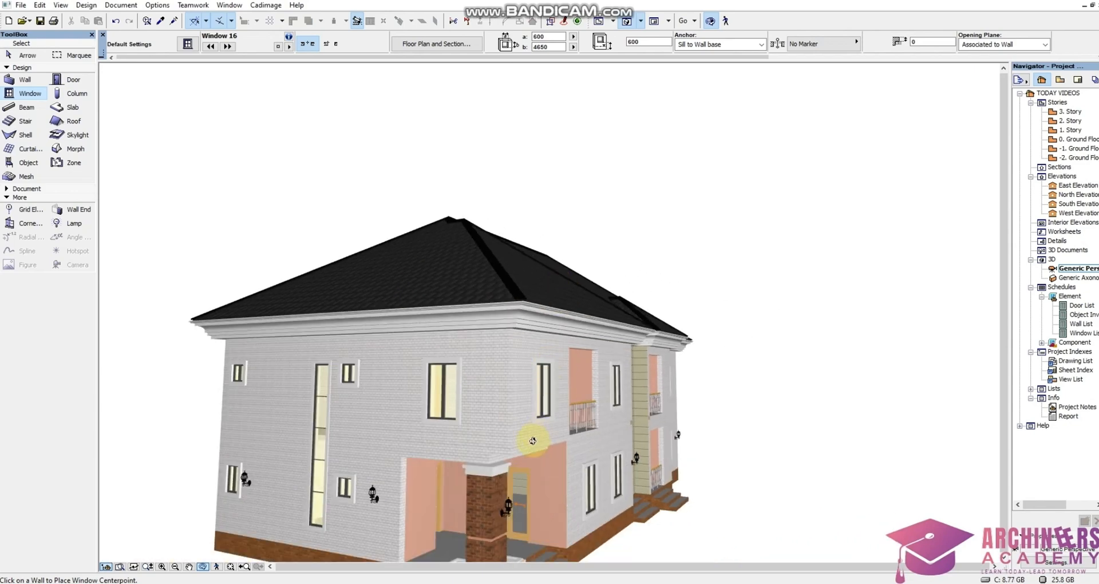
left_click_drag(532, 441, 405, 282)
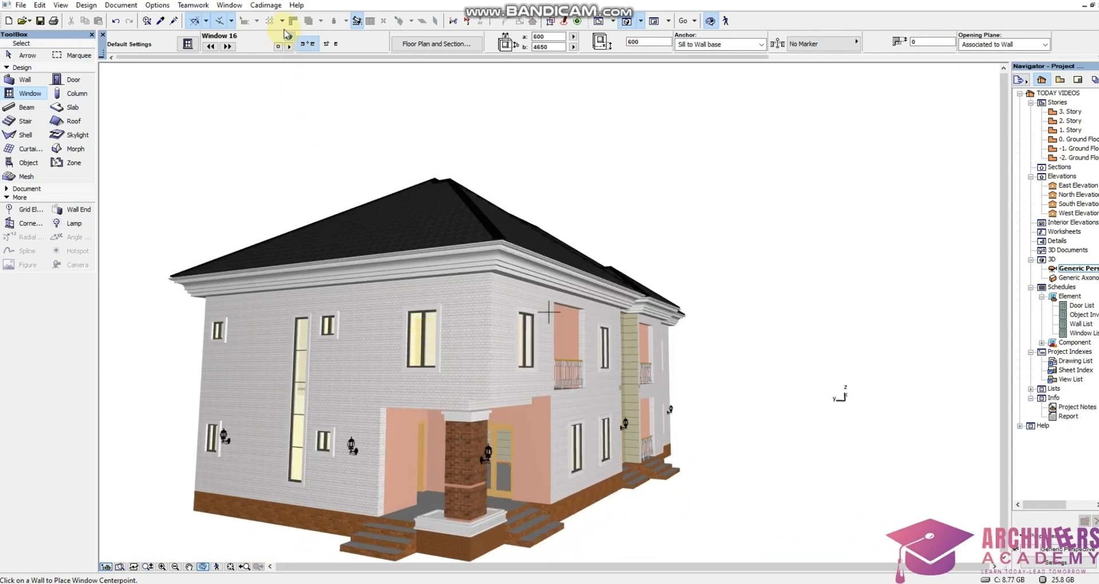
left_click_drag(505, 227, 663, 259)
scroll(430, 177, "down", 3)
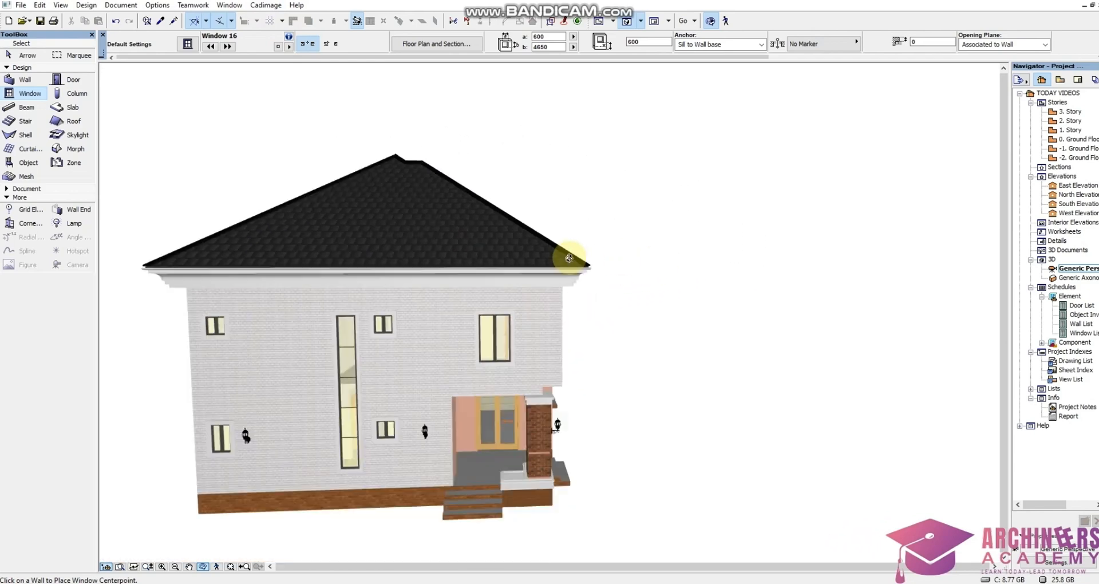